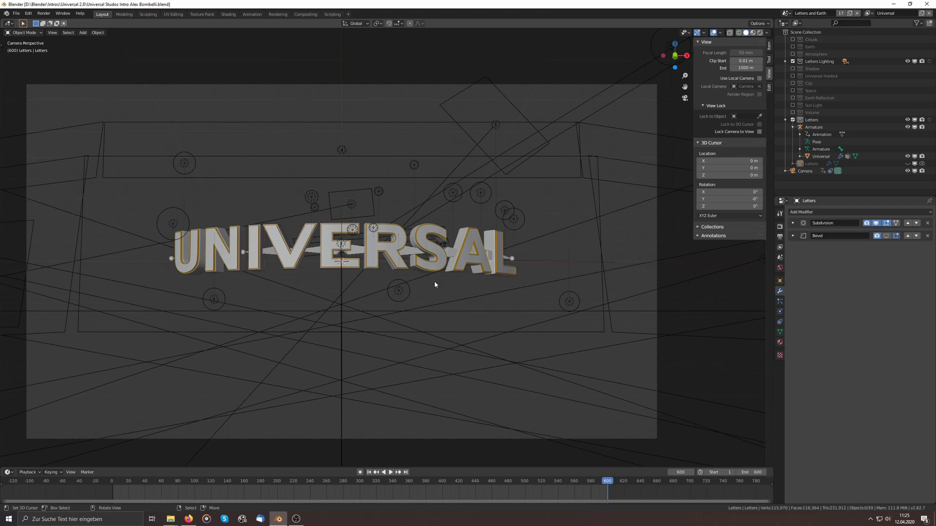
{"action": "middle_click_drag", "start_coordinate": [177, 301], "coordinate": [426, 305]}
{"action": "scroll", "coordinate": [397, 273], "scroll_direction": "up", "scroll_amount": 4}
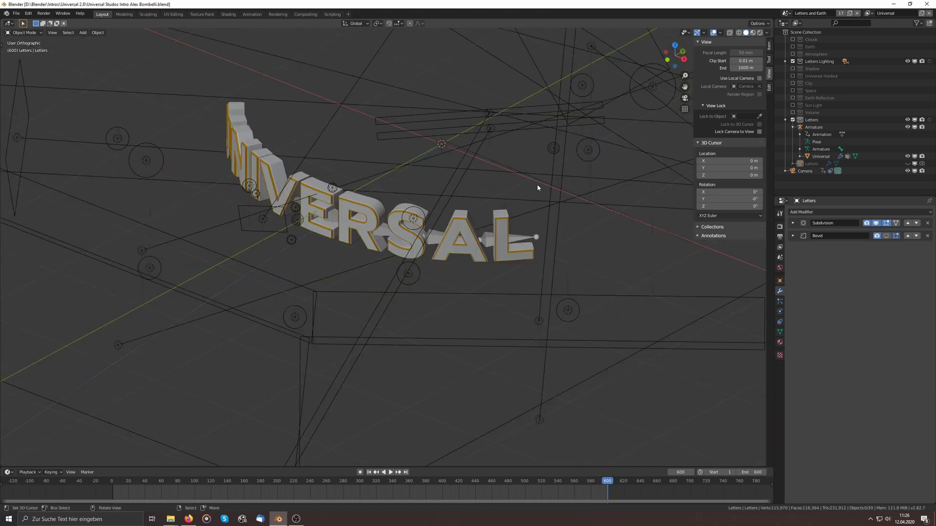
{"action": "key", "text": "KP_0"}
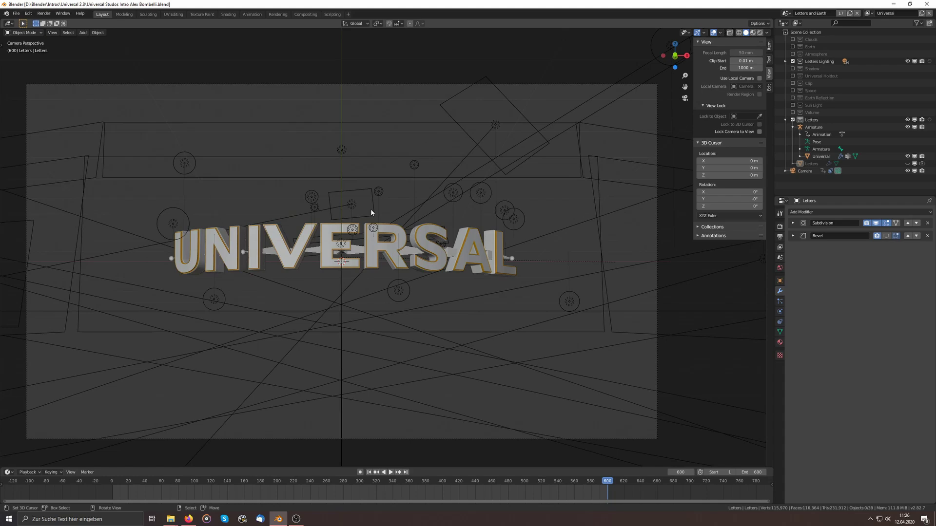
{"action": "scroll", "coordinate": [385, 239], "scroll_direction": "down", "scroll_amount": 5}
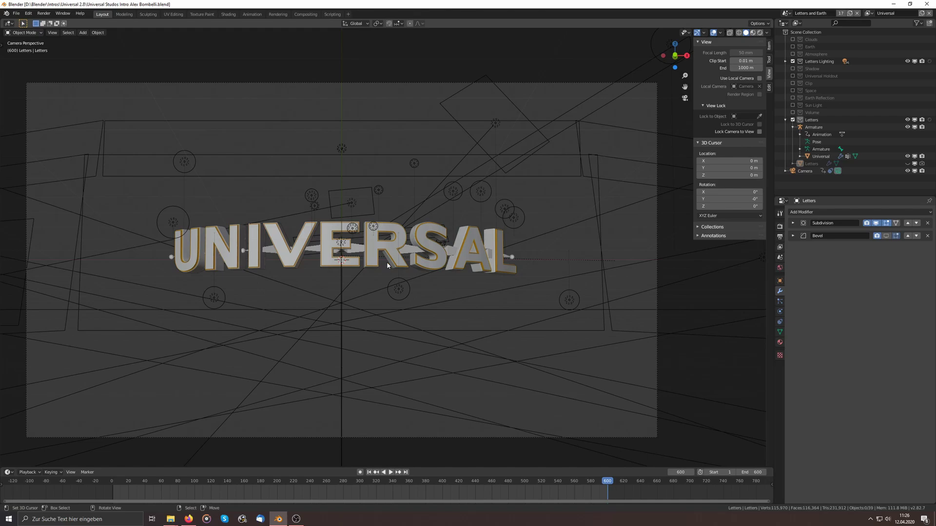
Select the Universal text object and clear its parent so it is released from the armature.
{"action": "middle_click_drag", "start_coordinate": [370, 266], "coordinate": [212, 248]}
{"action": "left_click", "coordinate": [416, 225]}
{"action": "middle_click_drag", "start_coordinate": [453, 202], "coordinate": [433, 240]}
{"action": "key", "text": "alt+p"}
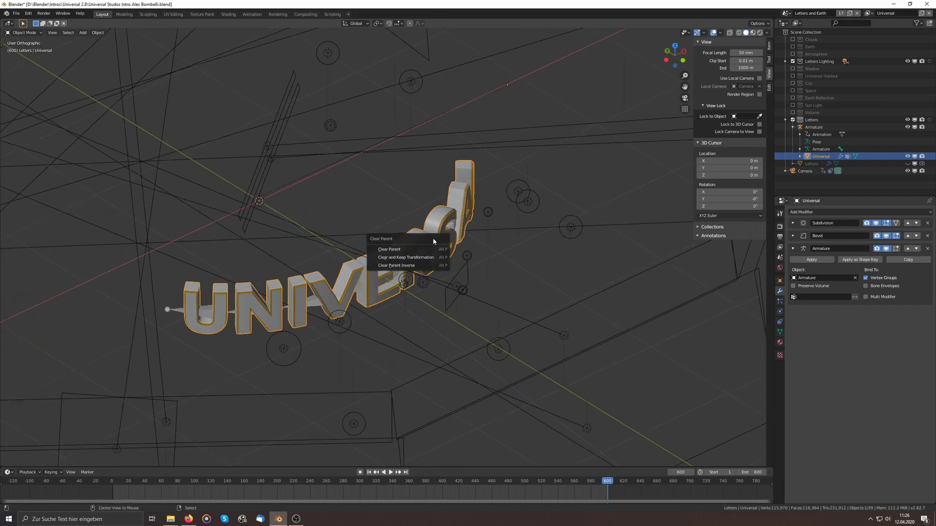
{"action": "left_click", "coordinate": [404, 250]}
{"action": "middle_click_drag", "start_coordinate": [404, 252], "coordinate": [551, 219]}
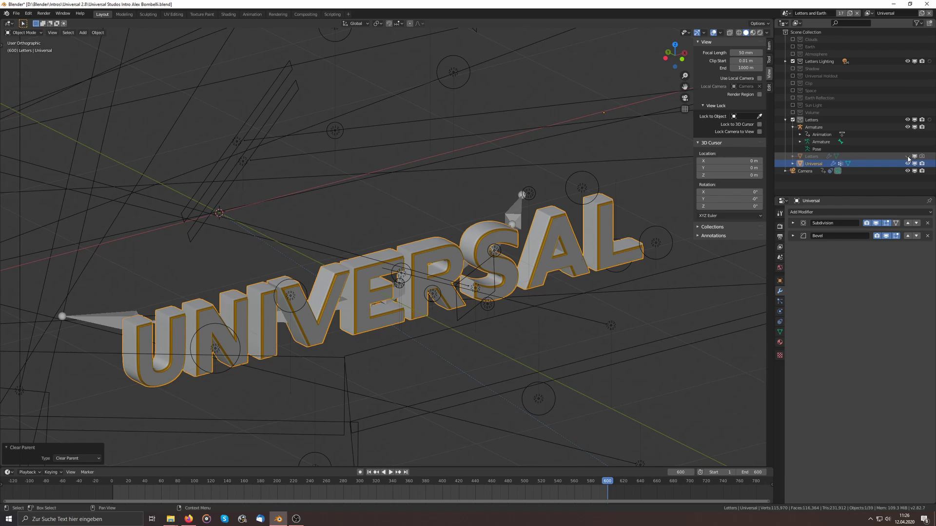
Unhide the Letters object containing the alphabet and digits, and select it in the scene.
{"action": "left_click", "coordinate": [907, 157]}
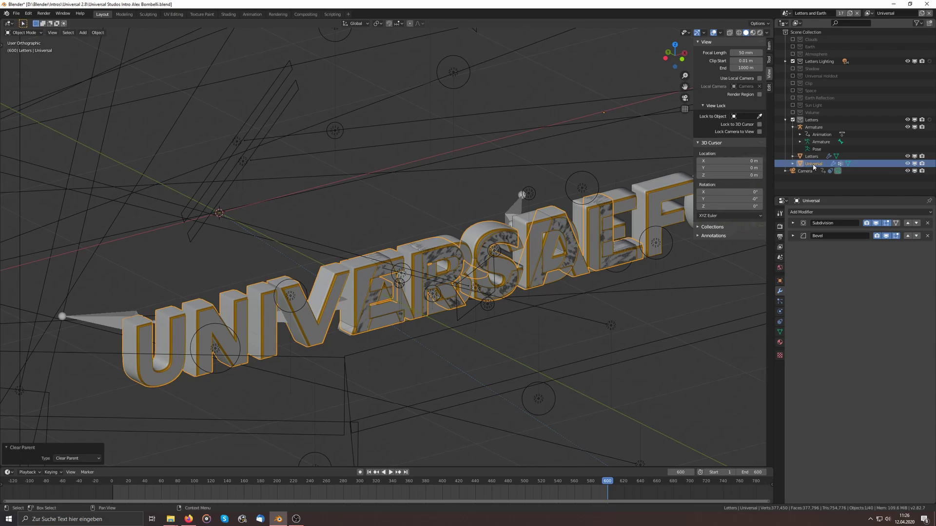
{"action": "middle_click_drag", "start_coordinate": [235, 360], "coordinate": [586, 277]}
{"action": "left_click", "coordinate": [586, 276]}
{"action": "scroll", "coordinate": [580, 267], "scroll_direction": "down", "scroll_amount": 4}
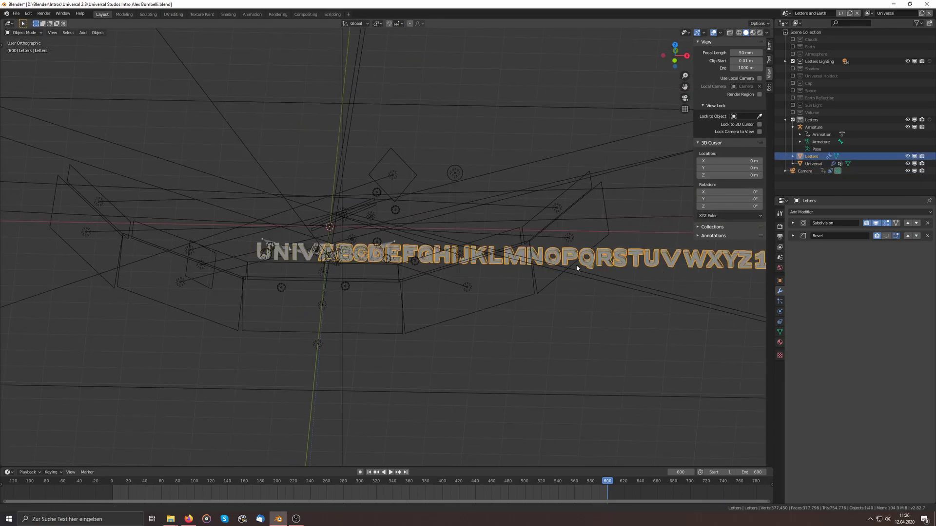
{"action": "scroll", "coordinate": [341, 282], "scroll_direction": "up", "scroll_amount": 5}
{"action": "scroll", "coordinate": [341, 283], "scroll_direction": "down", "scroll_amount": 2}
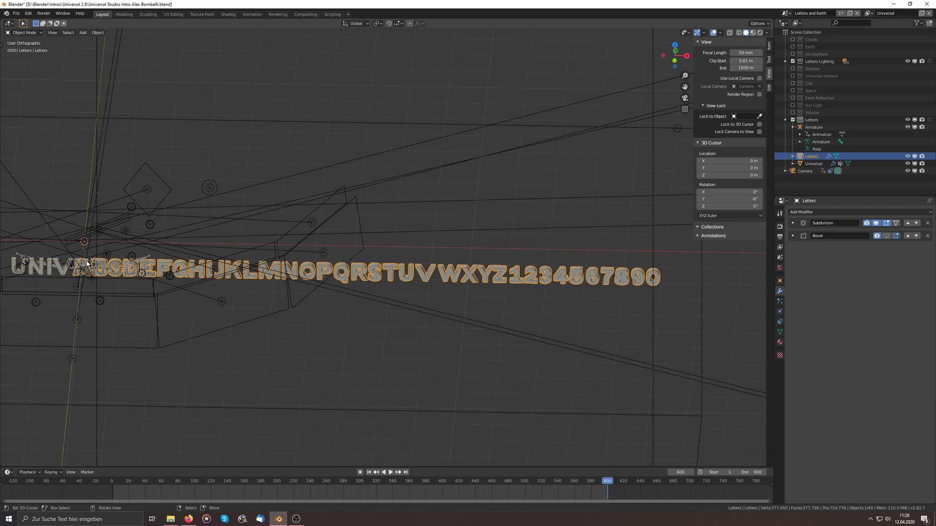
{"action": "middle_click_drag", "start_coordinate": [278, 266], "coordinate": [334, 267], "text": "shift"}
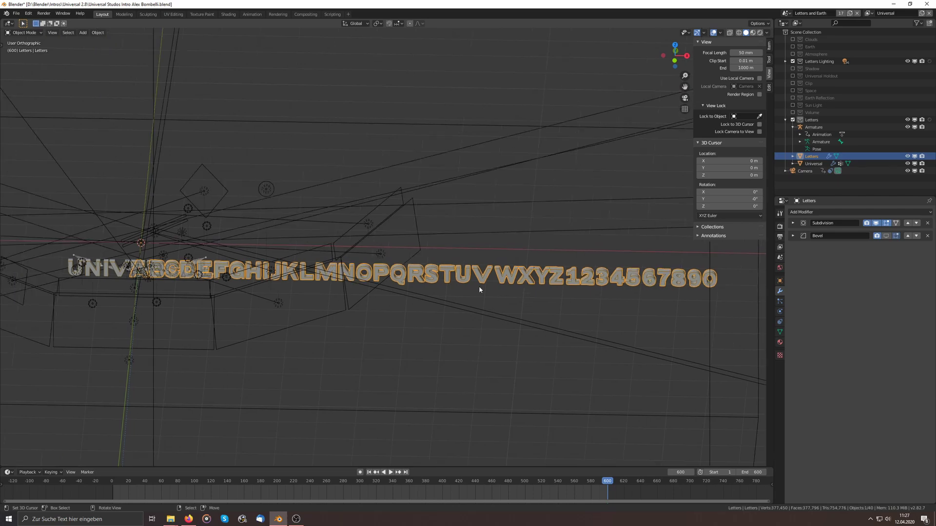
In the Letters mesh, delete the vertices of every character except D, M, N, 3 and 0.
{"action": "key", "text": "Tab"}
{"action": "middle_click_drag", "start_coordinate": [478, 290], "coordinate": [210, 275]}
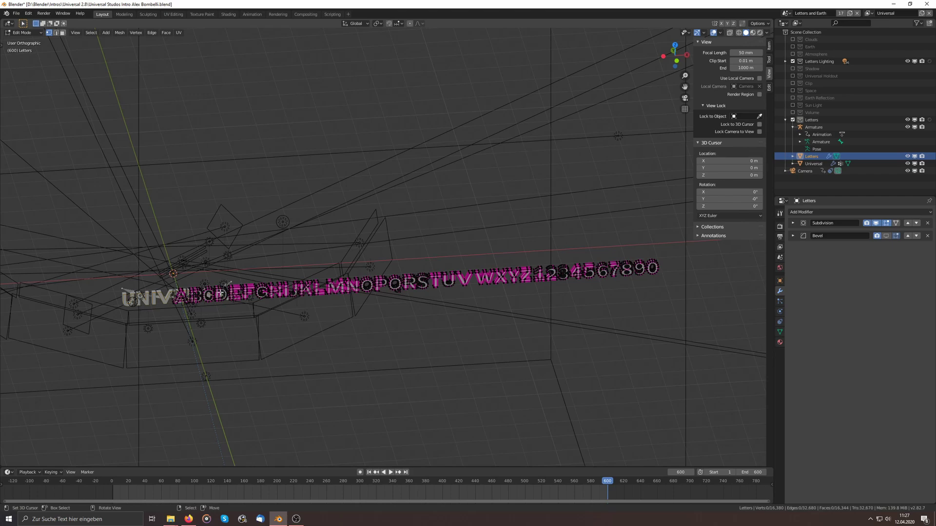
{"action": "key", "text": "l"}
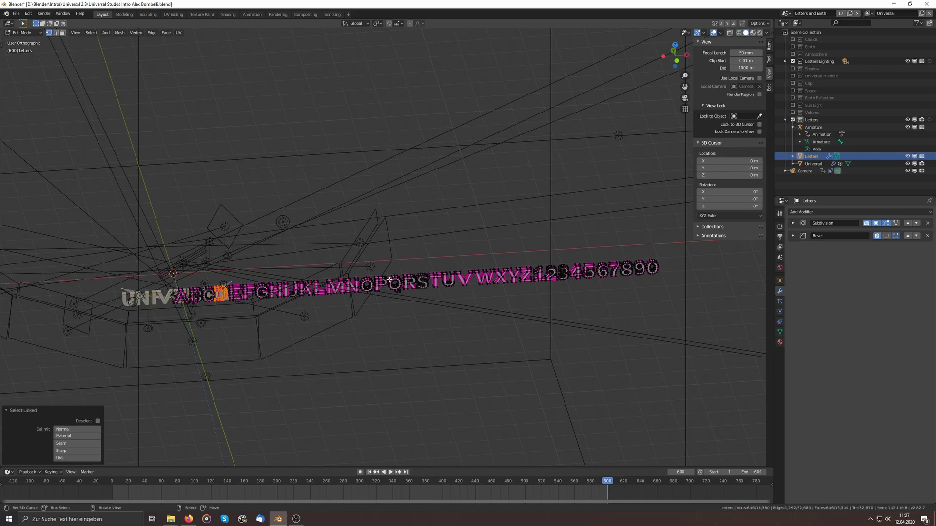
{"action": "key", "text": "l"}
{"action": "key", "text": "l"}
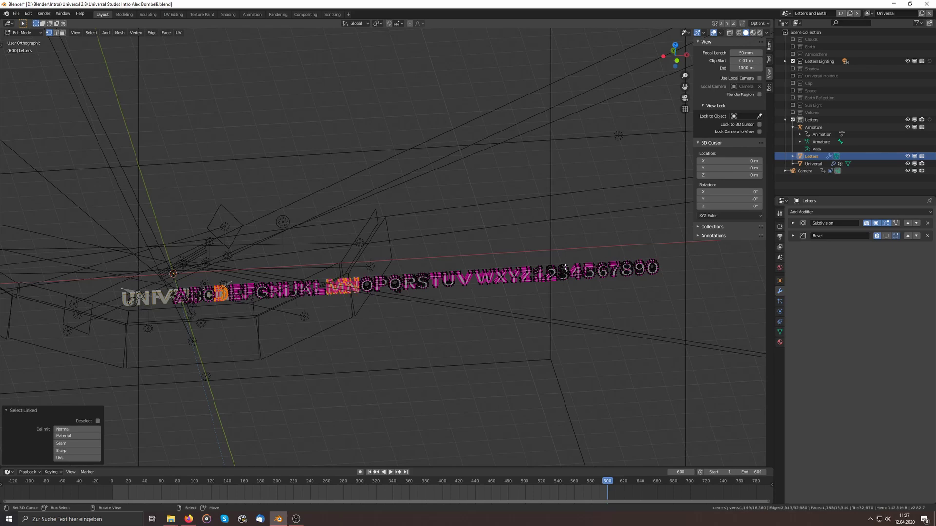
{"action": "key", "text": "l"}
{"action": "key", "text": "l"}
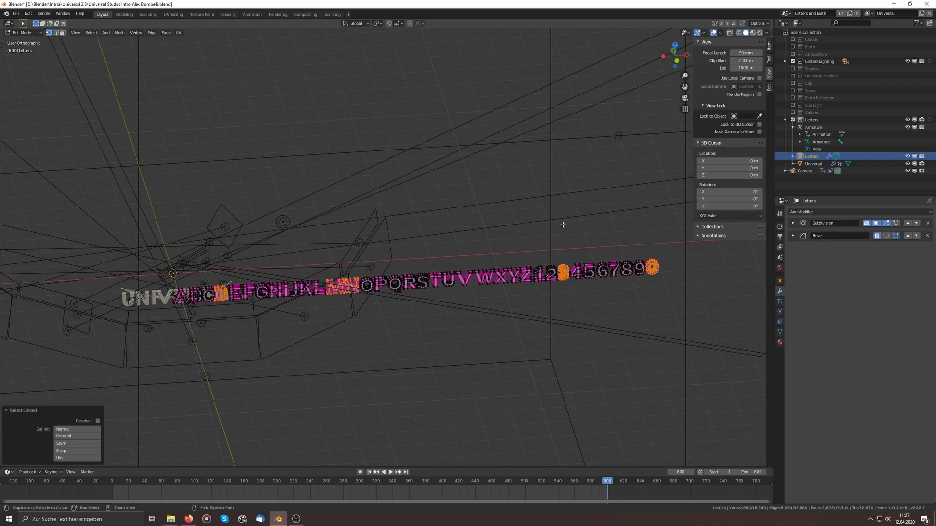
{"action": "key", "text": "ctrl+i"}
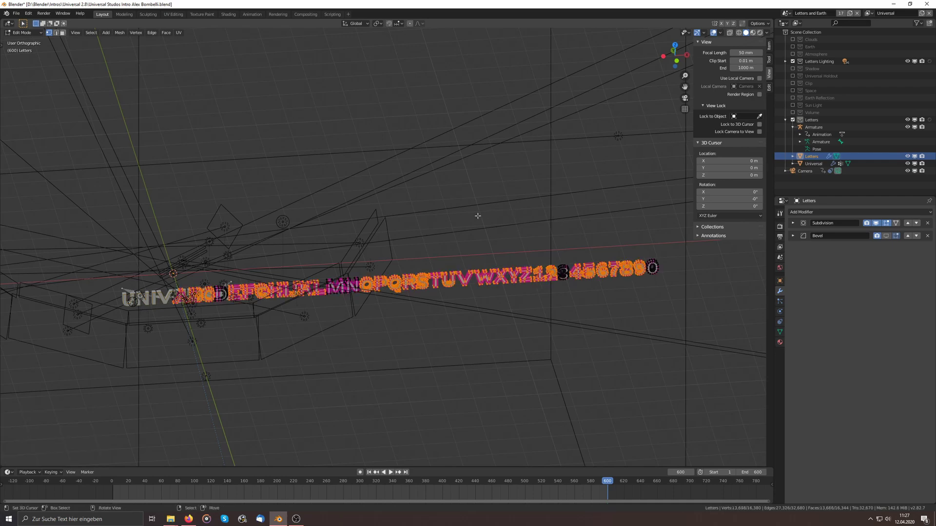
{"action": "key", "text": "x"}
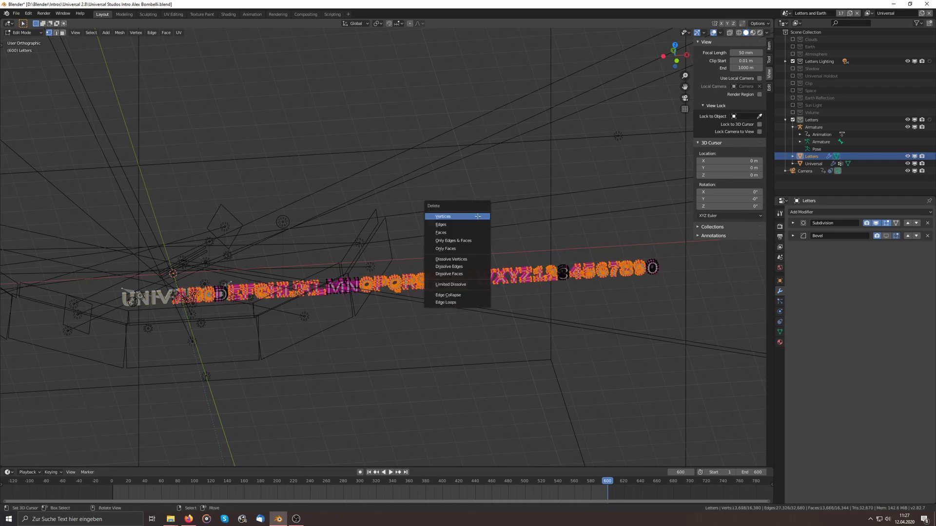
{"action": "left_click", "coordinate": [478, 216]}
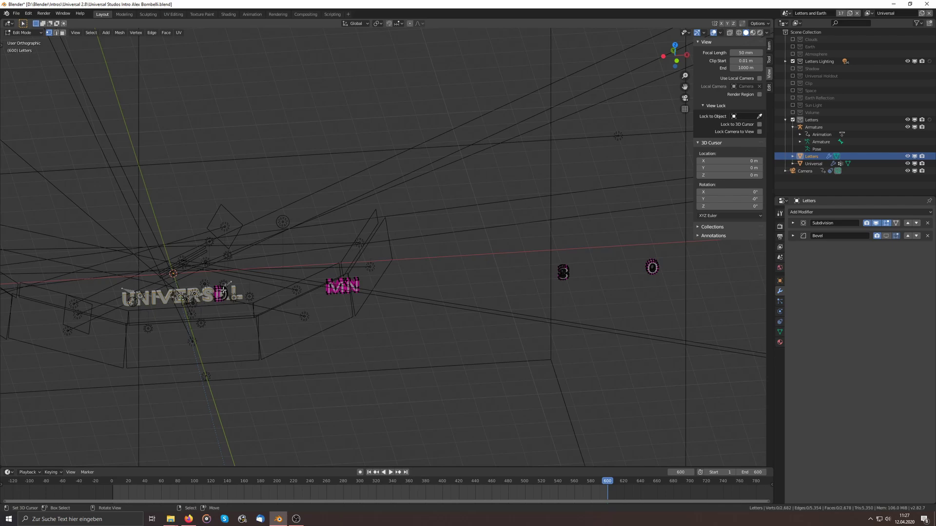
Move the letter D about -2.89 m along the X axis onto the U of UNIVERSAL.
{"action": "key", "text": "l"}
{"action": "middle_click_drag", "start_coordinate": [223, 291], "coordinate": [488, 278]}
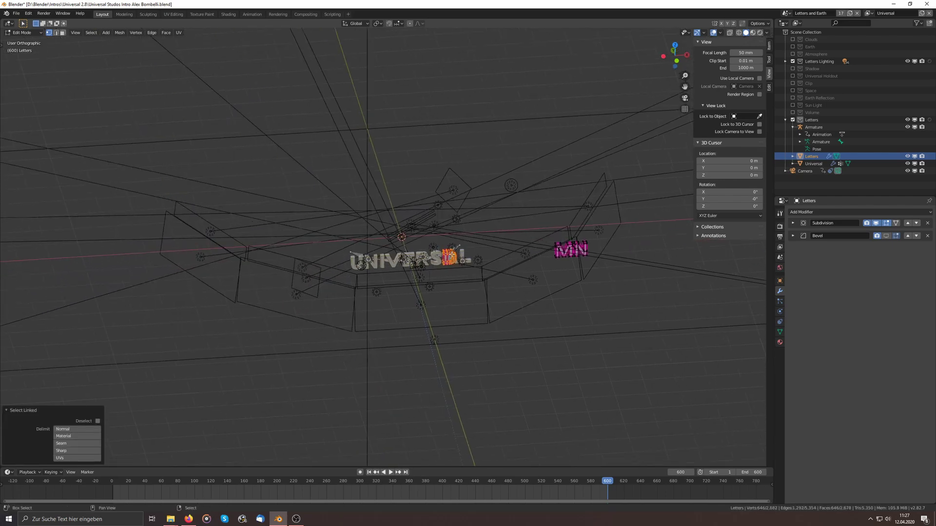
{"action": "scroll", "coordinate": [534, 276], "scroll_direction": "up", "scroll_amount": 2}
{"action": "key", "text": "g"}
{"action": "key", "text": "x"}
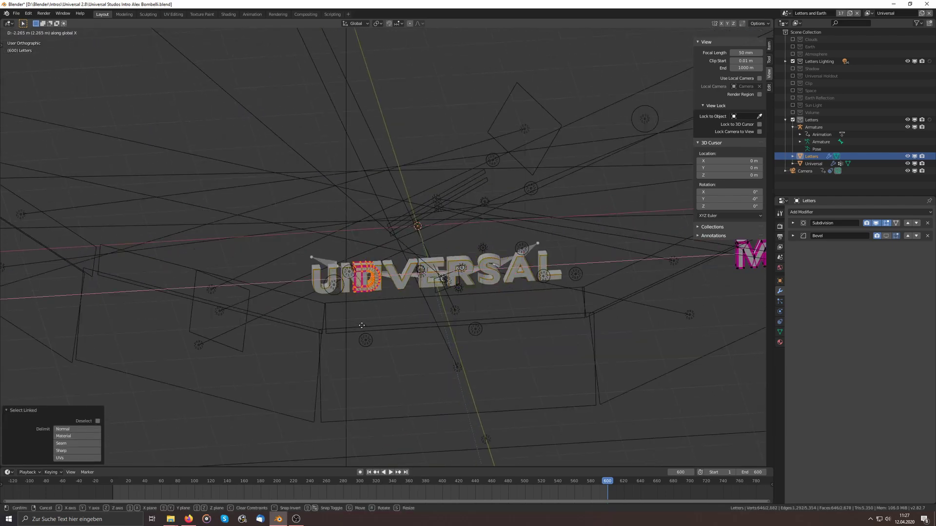
{"action": "left_click", "coordinate": [354, 328]}
{"action": "scroll", "coordinate": [354, 328], "scroll_direction": "down", "scroll_amount": 3}
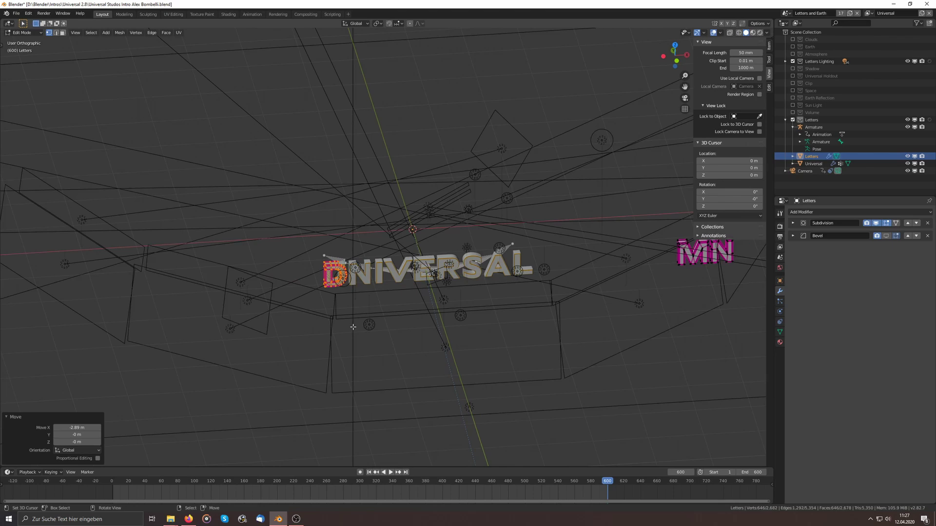
Move the digit 0 about -13 m along the X axis to the end of the UNIVERSAL text.
{"action": "middle_click_drag", "start_coordinate": [354, 327], "coordinate": [150, 328]}
{"action": "left_click", "coordinate": [471, 256]}
{"action": "key", "text": "l"}
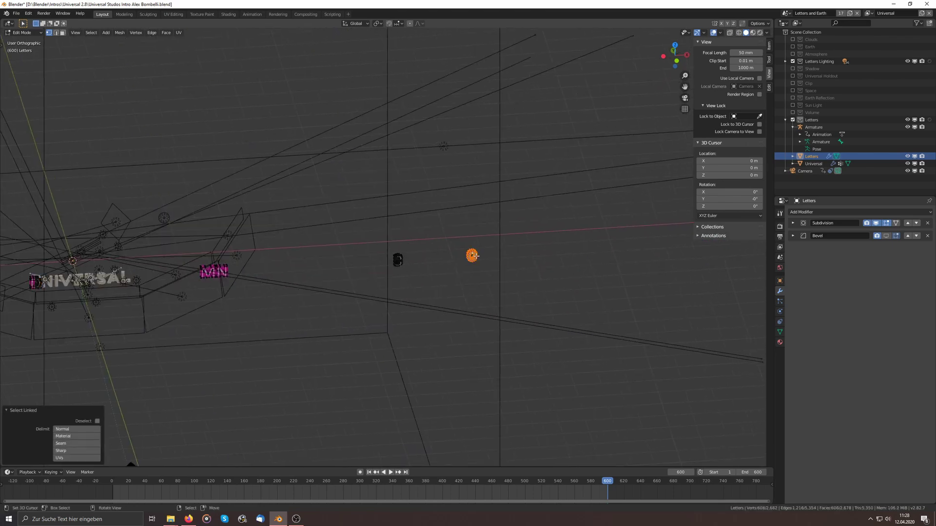
{"action": "key", "text": "g"}
{"action": "key", "text": "x"}
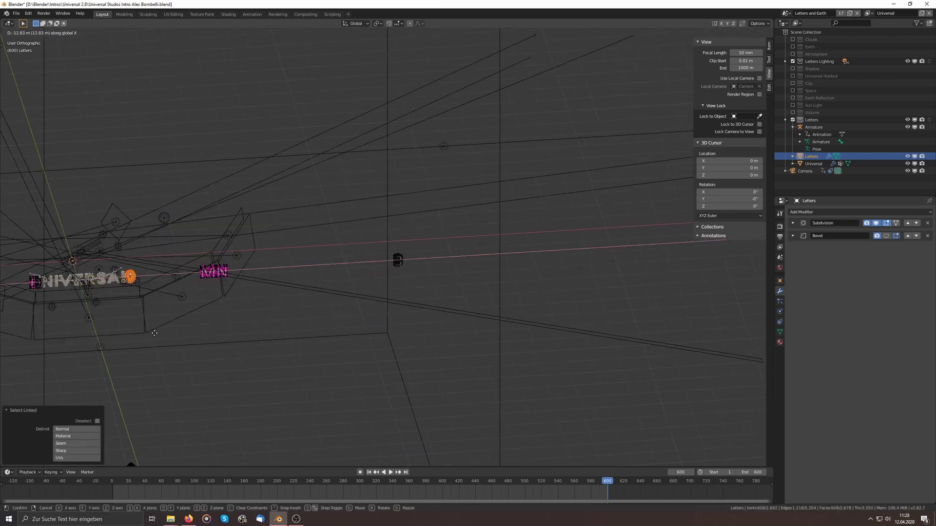
{"action": "left_click", "coordinate": [150, 333]}
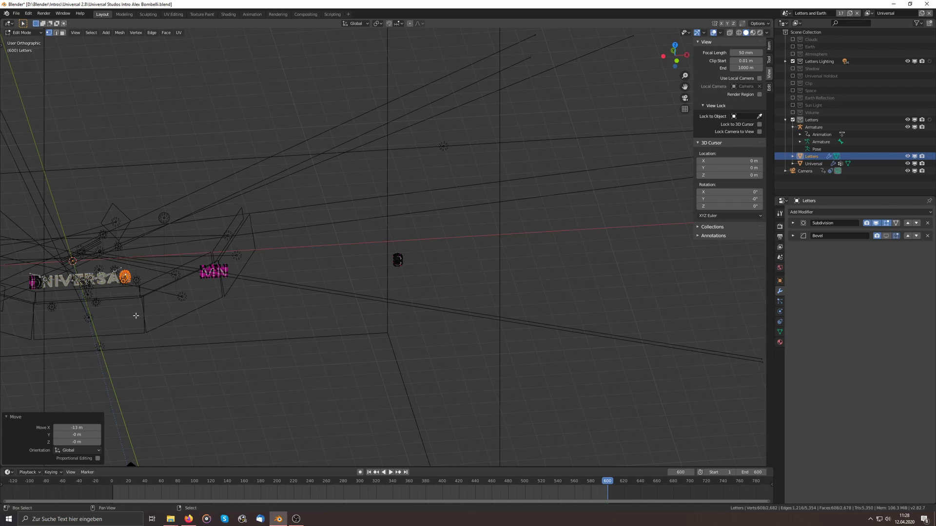
Nudge the 0 about 0.02 m along X to align it with the final L of UNIVERSAL.
{"action": "scroll", "coordinate": [384, 280], "scroll_direction": "up", "scroll_amount": 5}
{"action": "middle_click_drag", "start_coordinate": [384, 281], "coordinate": [388, 281], "text": "shift"}
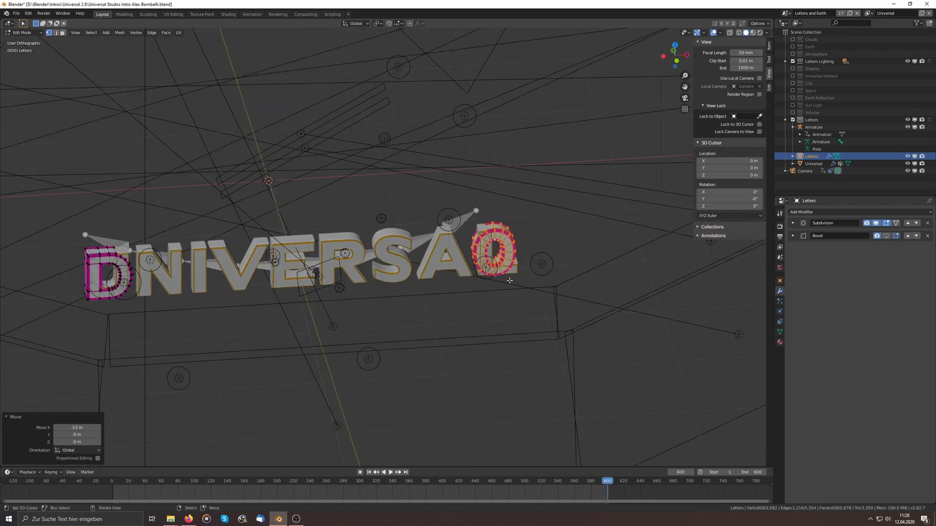
{"action": "key", "text": "g"}
{"action": "left_click", "coordinate": [501, 259]}
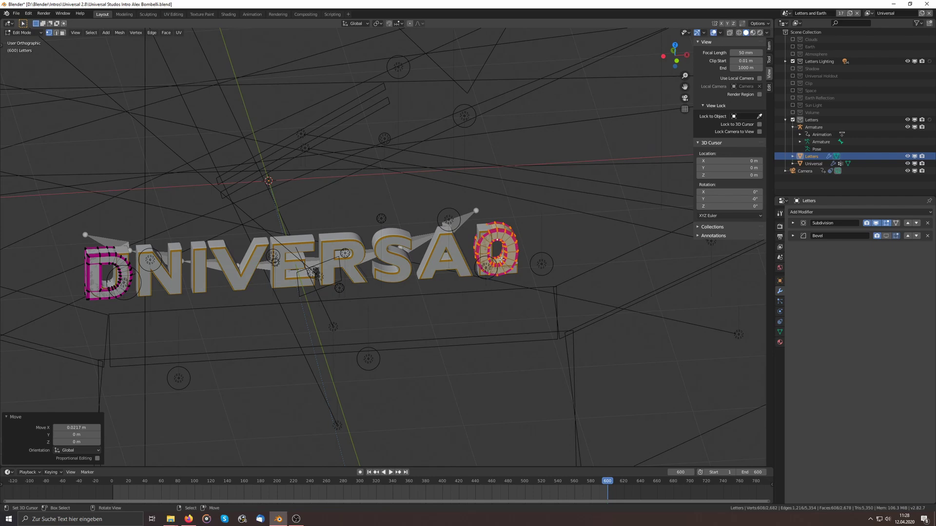
{"action": "middle_click_drag", "start_coordinate": [302, 240], "coordinate": [477, 286]}
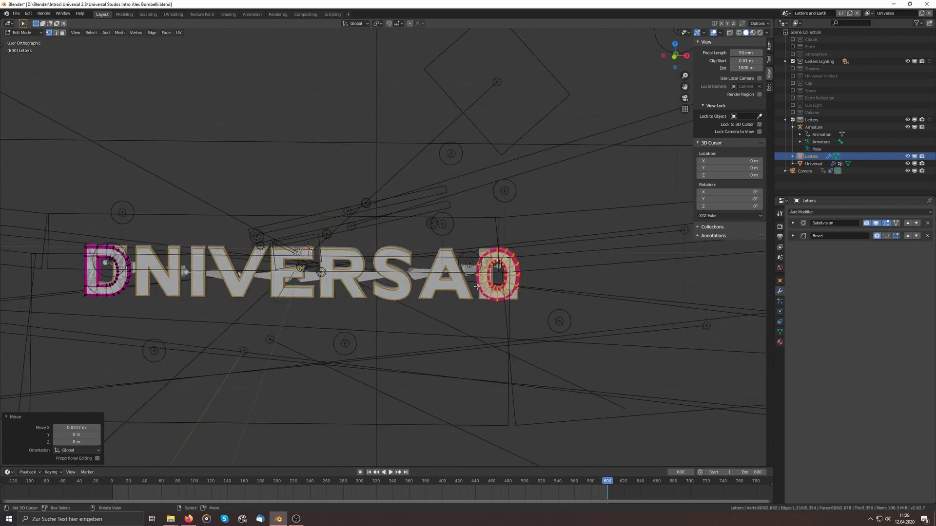
{"action": "middle_click_drag", "start_coordinate": [428, 267], "coordinate": [177, 375]}
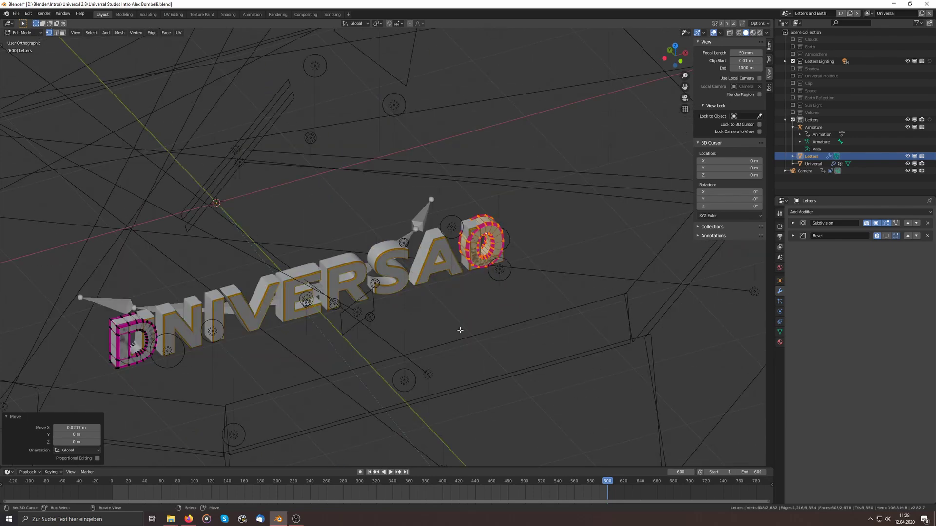
Move the letters M and N together about -5.5 m along the X axis into the UNIVERSAL text, between D and 0.
{"action": "scroll", "coordinate": [468, 249], "scroll_direction": "down", "scroll_amount": 3}
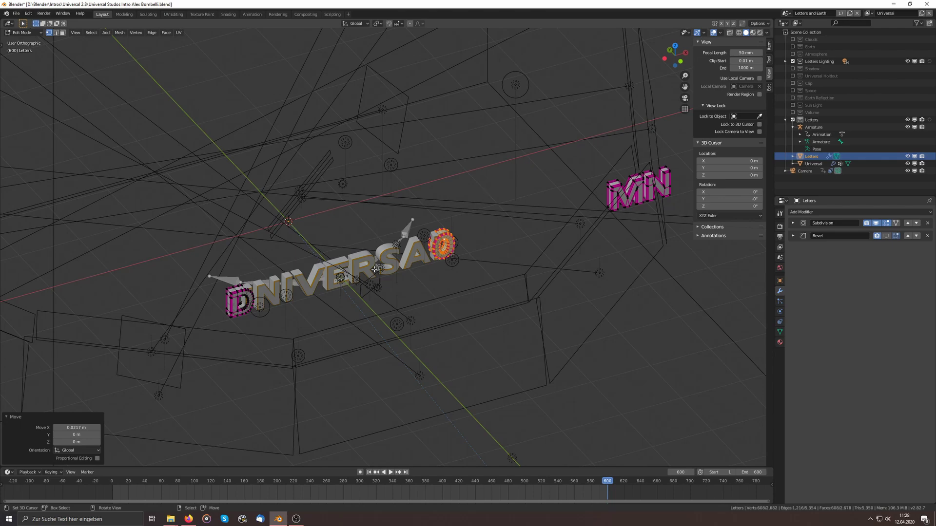
{"action": "middle_click_drag", "start_coordinate": [374, 269], "coordinate": [398, 238]}
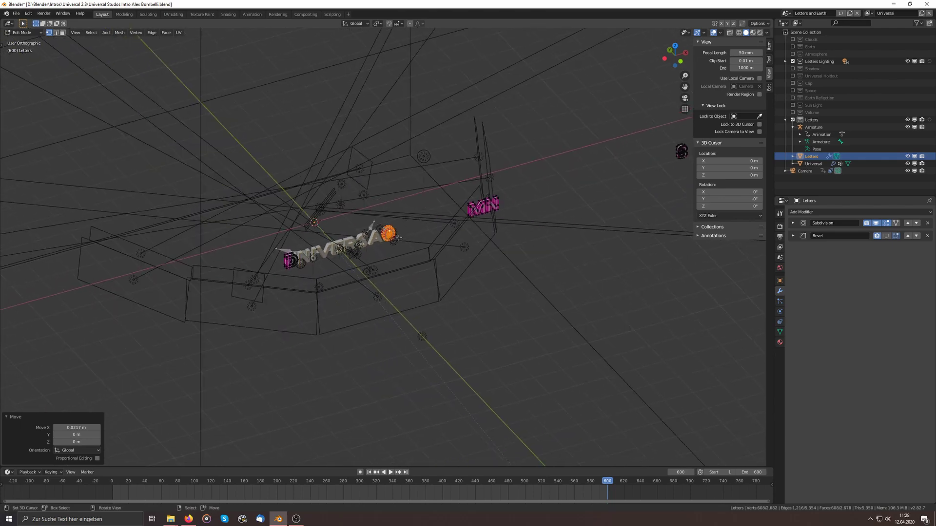
{"action": "scroll", "coordinate": [399, 238], "scroll_direction": "up", "scroll_amount": 4}
{"action": "scroll", "coordinate": [463, 209], "scroll_direction": "down", "scroll_amount": 3}
{"action": "left_click", "coordinate": [521, 185]}
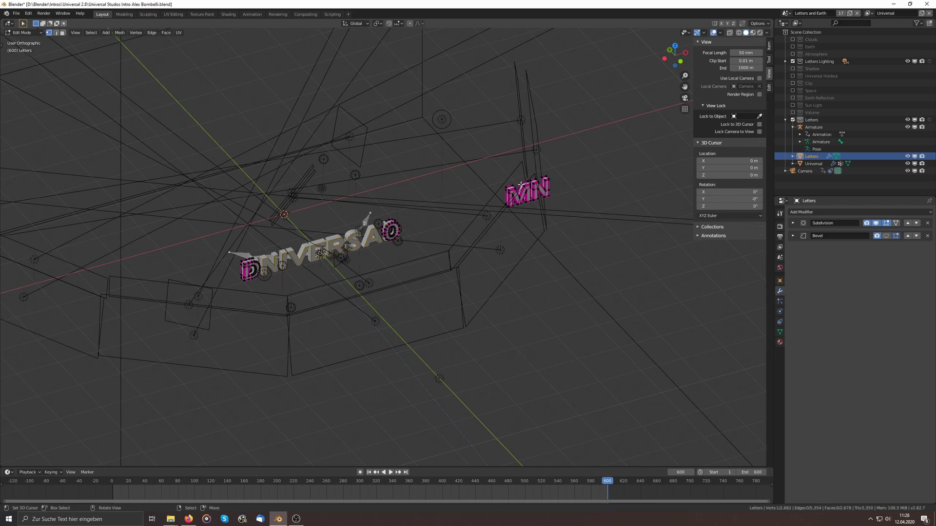
{"action": "key", "text": "ctrl+l"}
{"action": "key", "text": "g"}
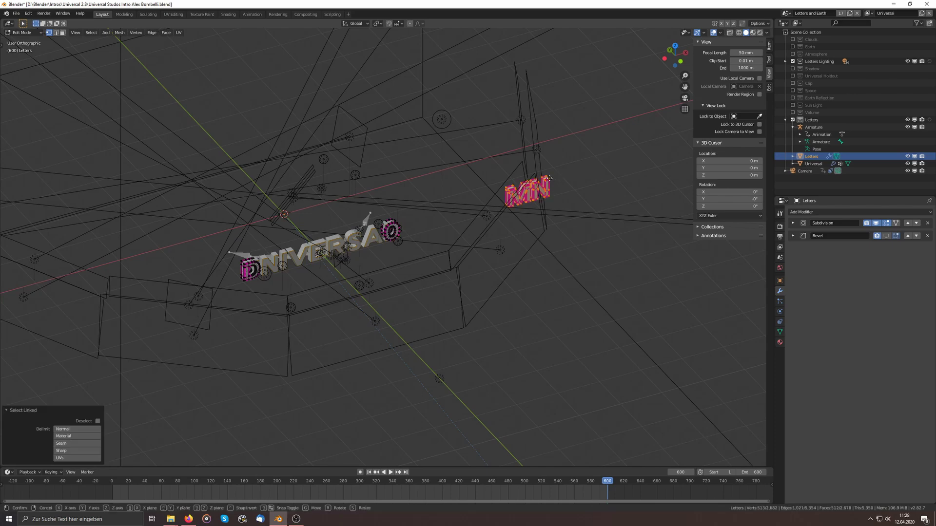
{"action": "key", "text": "x"}
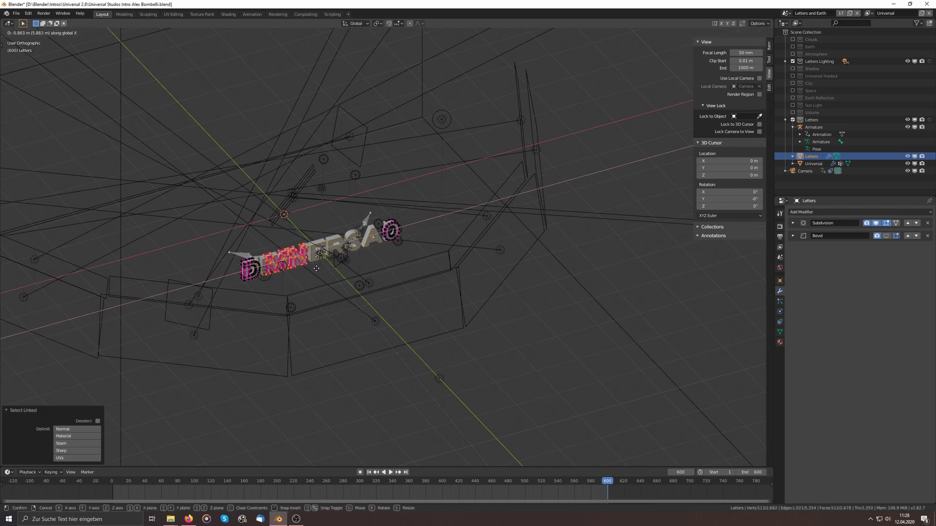
{"action": "left_click", "coordinate": [326, 265]}
{"action": "scroll", "coordinate": [323, 253], "scroll_direction": "up", "scroll_amount": 1}
{"action": "scroll", "coordinate": [322, 253], "scroll_direction": "up", "scroll_amount": 5}
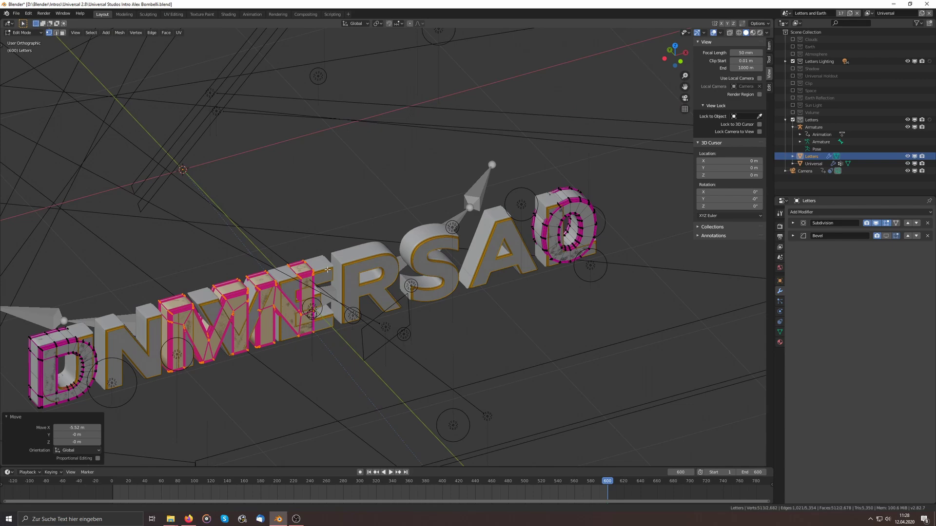
Duplicate the letter N and move the copy about -1.03 m along the X axis, between D and M.
{"action": "scroll", "coordinate": [233, 303], "scroll_direction": "up", "scroll_amount": 2}
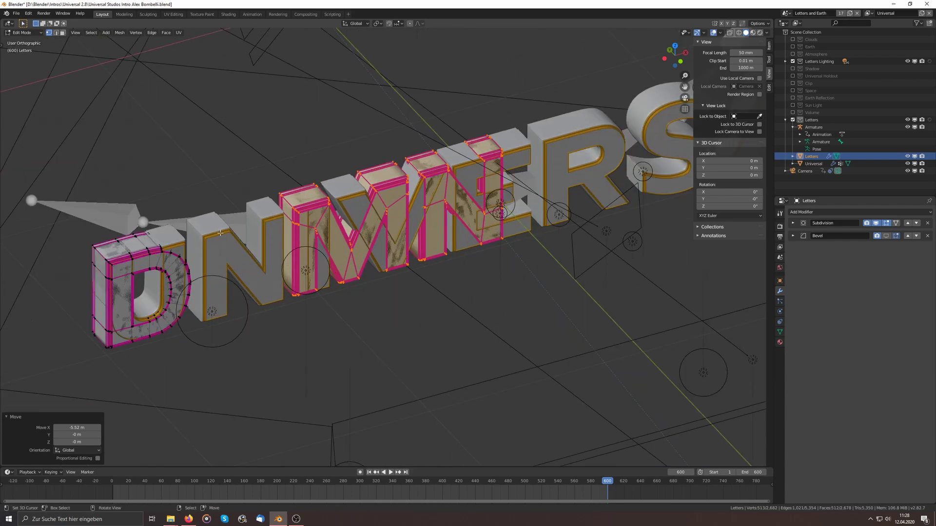
{"action": "key", "text": "alt+a"}
{"action": "key", "text": "l"}
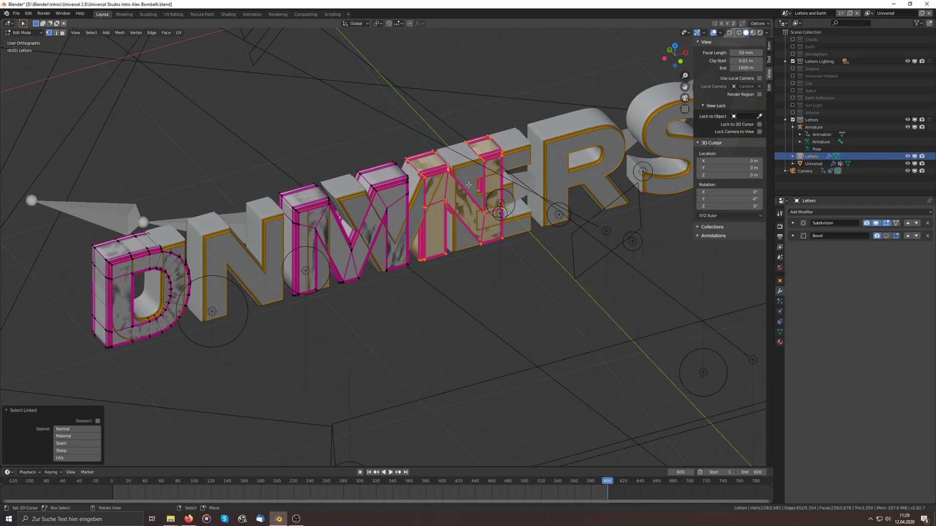
{"action": "key", "text": "shift+d"}
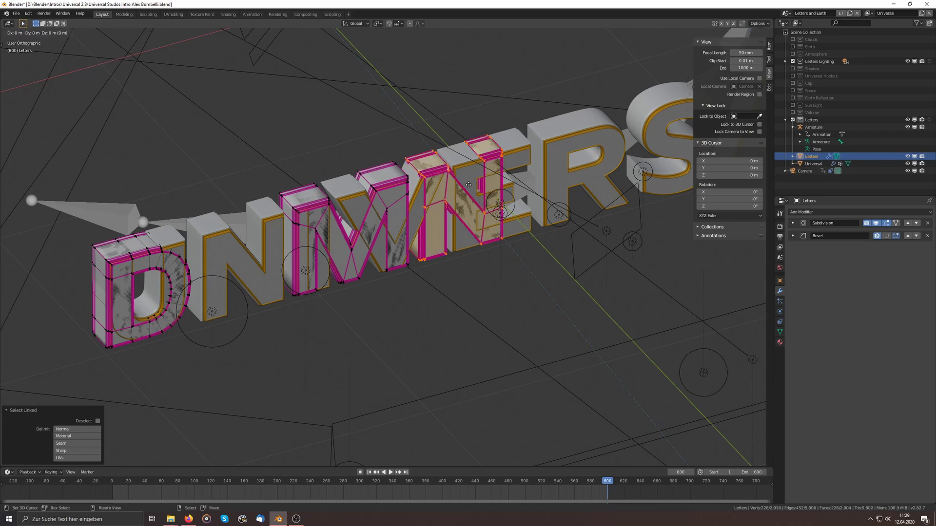
{"action": "key", "text": "x"}
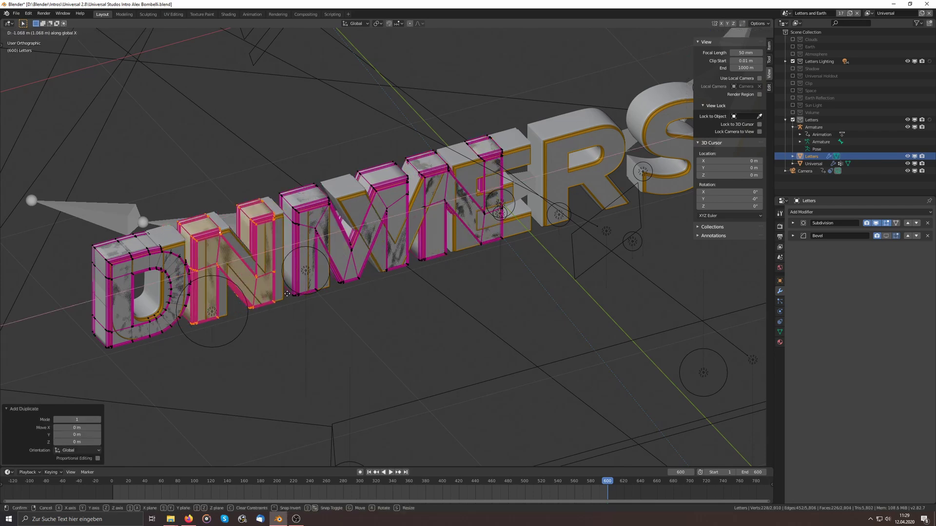
{"action": "left_click", "coordinate": [294, 293]}
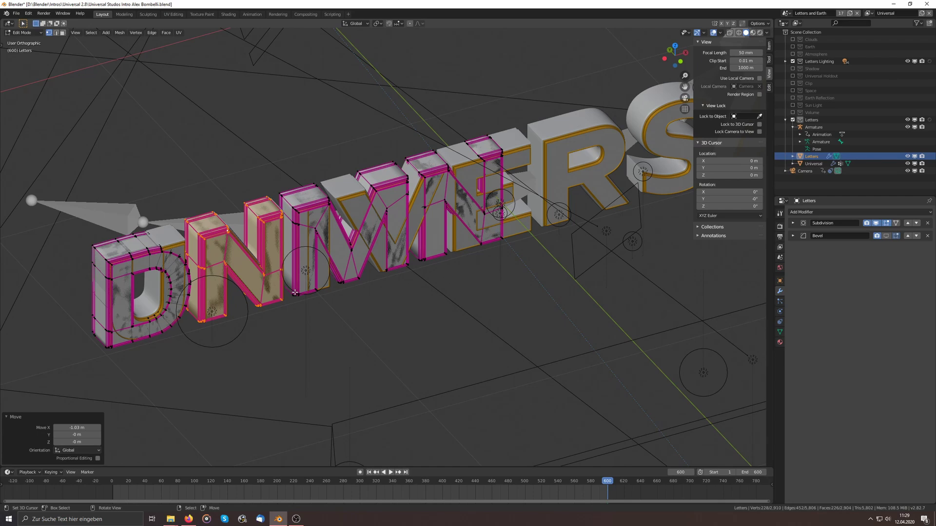
Move the digit 3 about -11.5 m along the X axis onto the R of UNIVERSAL and fine-tune it by about -0.04 m.
{"action": "scroll", "coordinate": [436, 260], "scroll_direction": "down", "scroll_amount": 10}
{"action": "scroll", "coordinate": [541, 222], "scroll_direction": "down", "scroll_amount": 1}
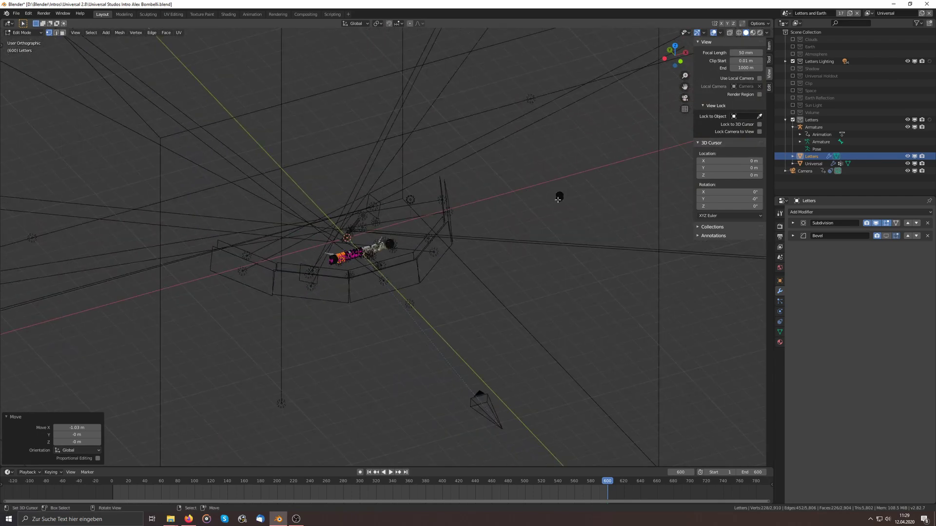
{"action": "key", "text": "l"}
{"action": "key", "text": "g"}
{"action": "key", "text": "x"}
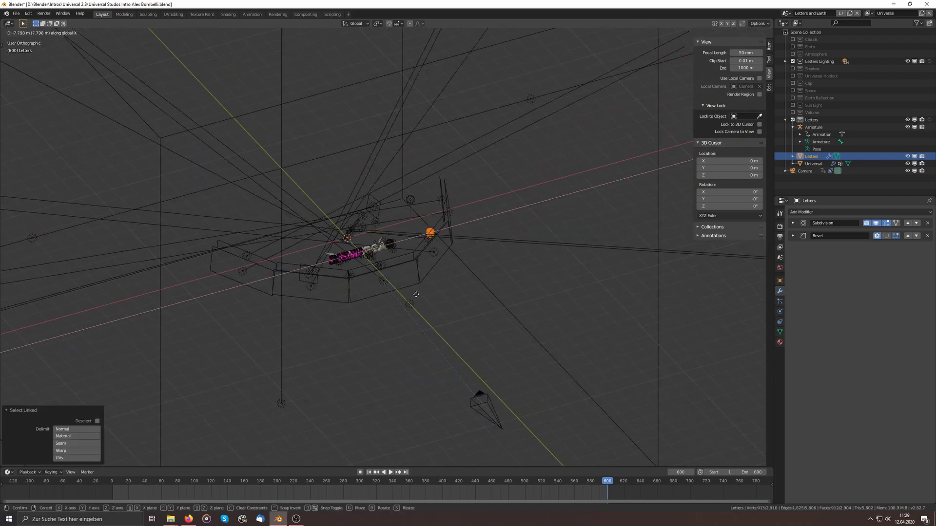
{"action": "left_click", "coordinate": [378, 302]}
{"action": "scroll", "coordinate": [390, 283], "scroll_direction": "up", "scroll_amount": 10}
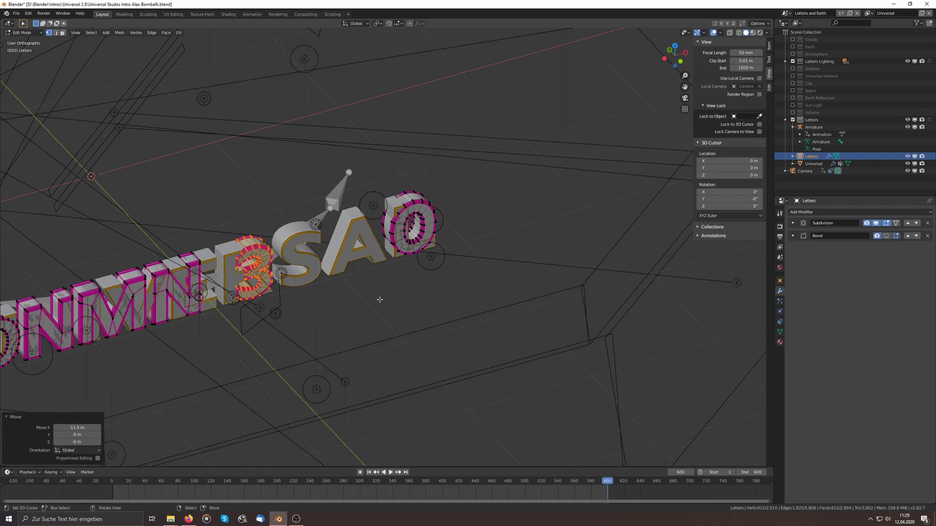
{"action": "key", "text": "g"}
{"action": "key", "text": "x"}
{"action": "left_click", "coordinate": [386, 246]}
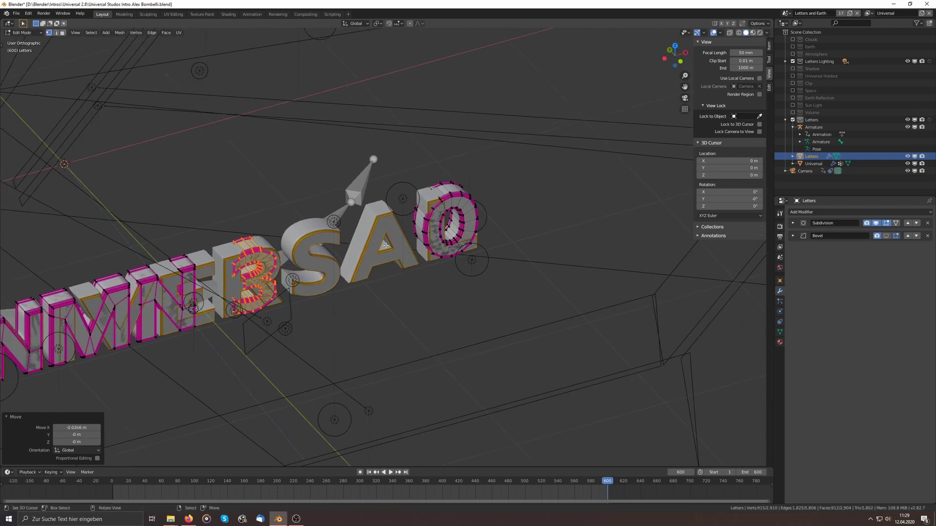
Duplicate the digit 0 and move the copy about -0.9 m along the X axis onto the S of UNIVERSAL.
{"action": "left_click", "coordinate": [441, 218]}
{"action": "key", "text": "l"}
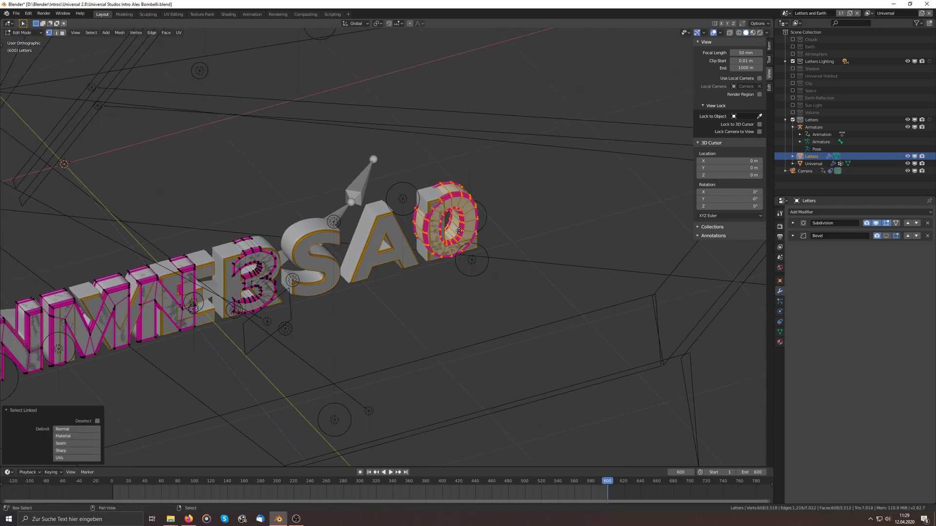
{"action": "key", "text": "shift+d"}
{"action": "key", "text": "x"}
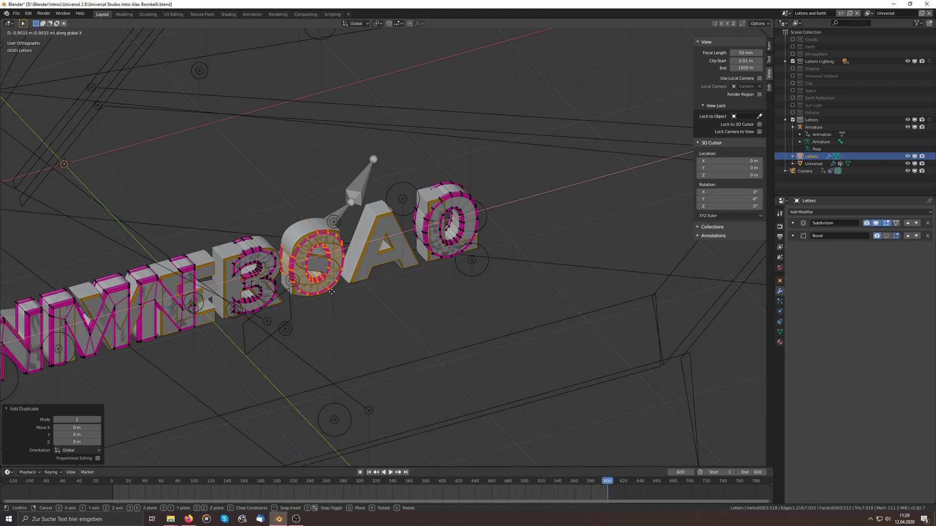
{"action": "left_click", "coordinate": [471, 230]}
Duplicate the final 0 again and move the copy about -0.37 m along the X axis onto the A of UNIVERSAL.
{"action": "left_click", "coordinate": [471, 230]}
{"action": "key", "text": "l"}
{"action": "key", "text": "shift+d"}
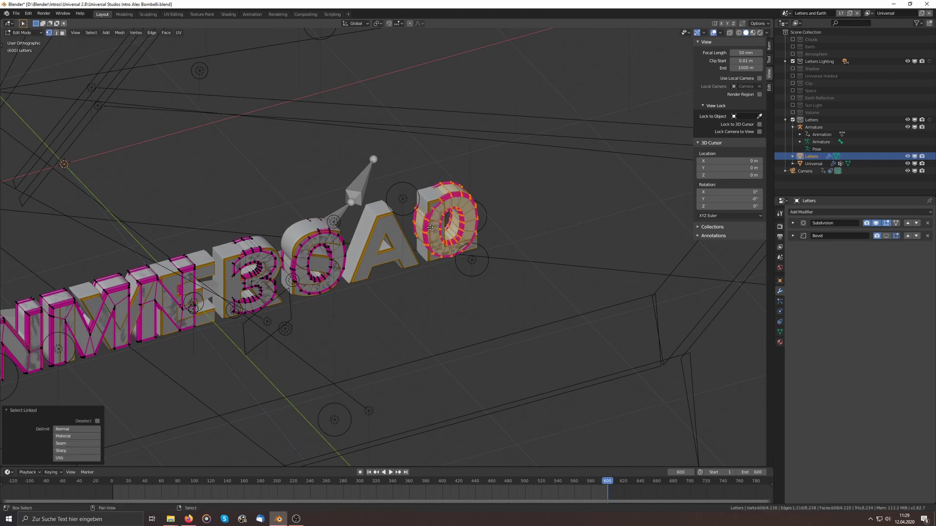
{"action": "key", "text": "Escape"}
{"action": "key", "text": "g"}
{"action": "key", "text": "x"}
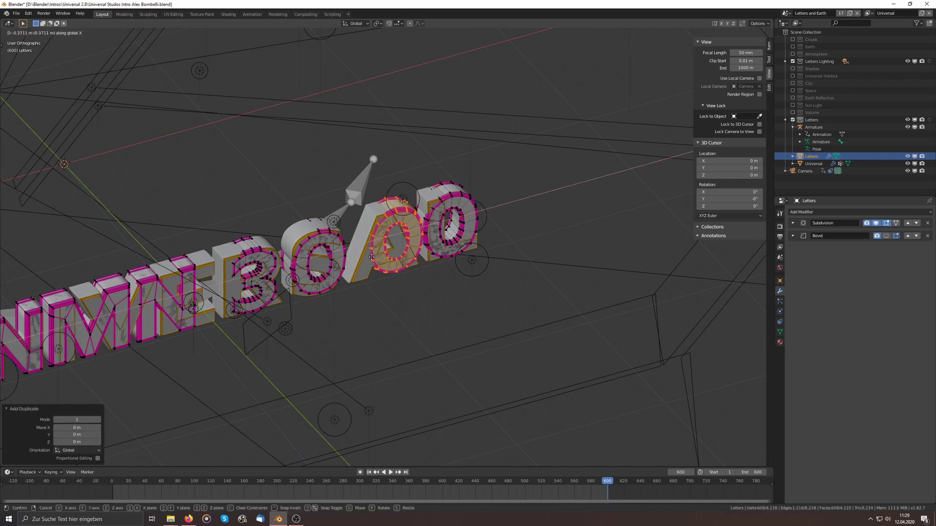
{"action": "left_click", "coordinate": [373, 257]}
Shift the 0 standing on the S slightly along the X axis to even the zero spacing, and leave Edit Mode.
{"action": "left_click", "coordinate": [337, 258]}
{"action": "key", "text": "l"}
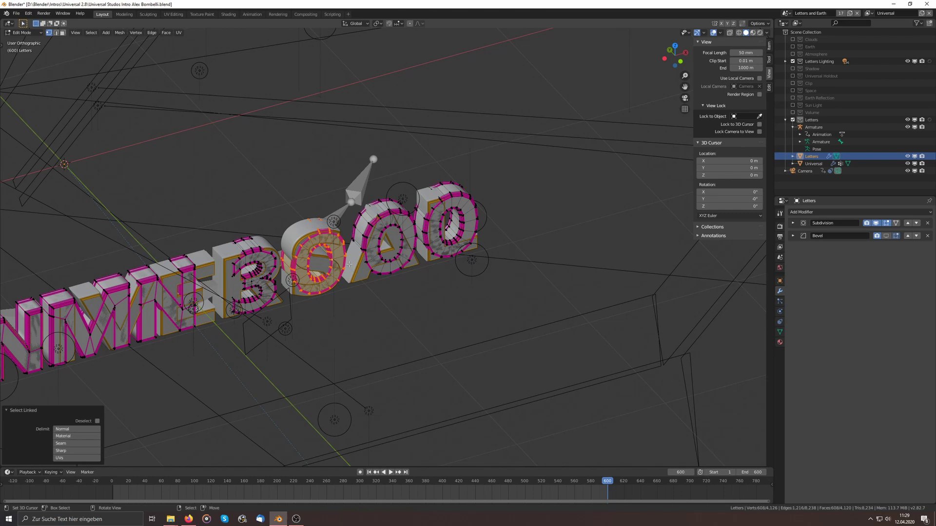
{"action": "key", "text": "g"}
{"action": "key", "text": "x"}
{"action": "left_click", "coordinate": [361, 266]}
{"action": "key", "text": "Tab"}
Delete the original UNIVERSAL text object.
{"action": "scroll", "coordinate": [369, 288], "scroll_direction": "down", "scroll_amount": 4}
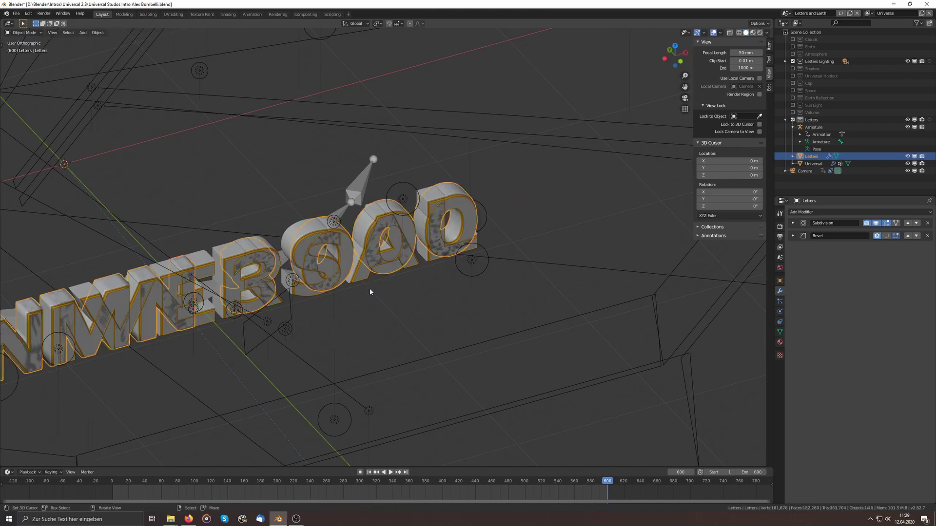
{"action": "scroll", "coordinate": [432, 257], "scroll_direction": "up", "scroll_amount": 6}
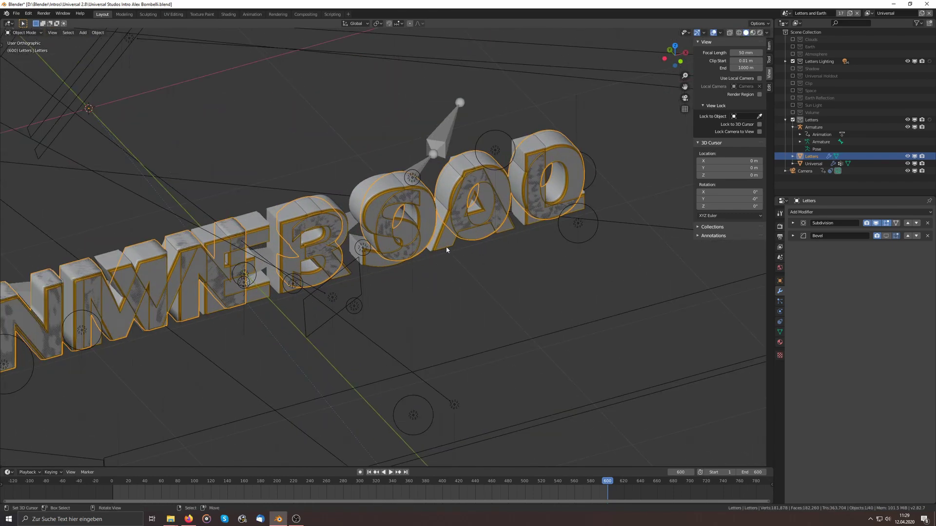
{"action": "left_click", "coordinate": [446, 250]}
{"action": "scroll", "coordinate": [445, 249], "scroll_direction": "down", "scroll_amount": 4}
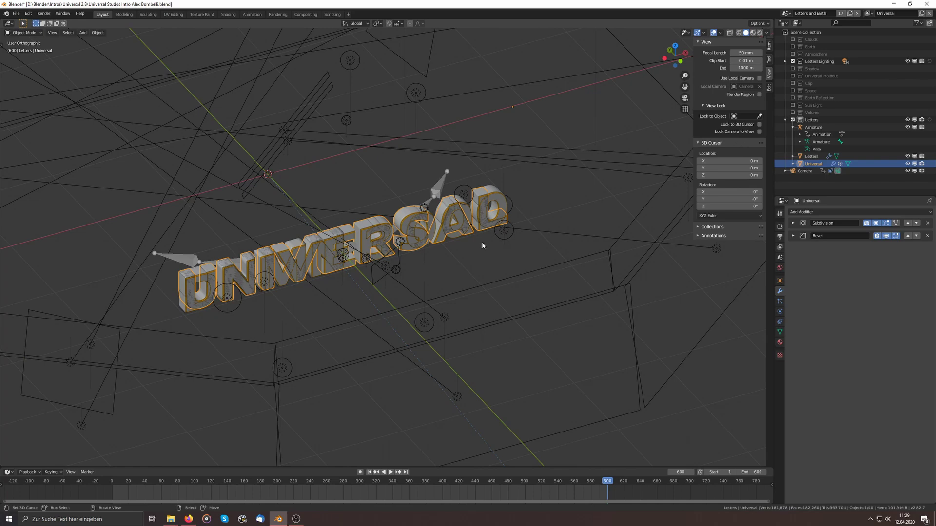
{"action": "key", "text": "x"}
{"action": "left_click", "coordinate": [344, 162]}
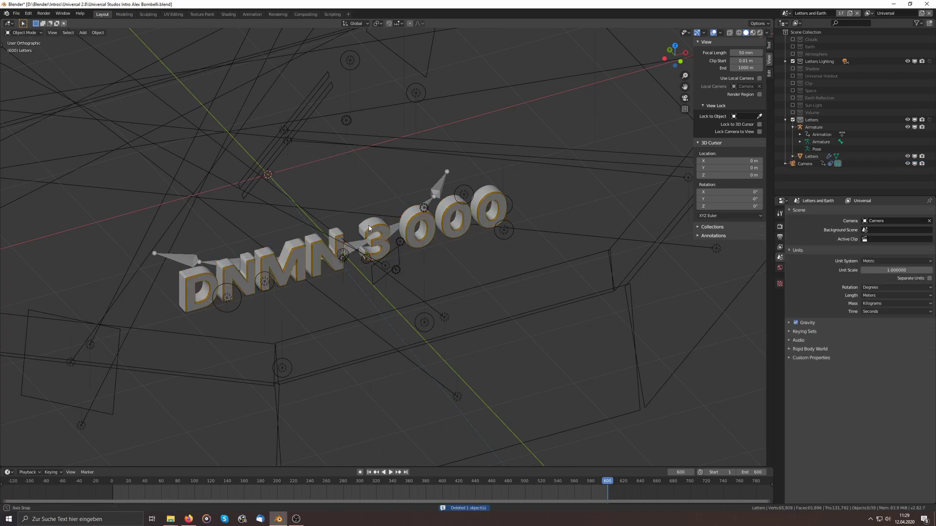
In Edit Mode, move the digit 3 about 0.1 m along the X axis toward the zeros.
{"action": "middle_click_drag", "start_coordinate": [341, 204], "coordinate": [343, 222]}
{"action": "scroll", "coordinate": [343, 222], "scroll_direction": "up", "scroll_amount": 3}
{"action": "left_click", "coordinate": [348, 213]}
{"action": "scroll", "coordinate": [348, 213], "scroll_direction": "down", "scroll_amount": 2}
{"action": "key", "text": "Tab"}
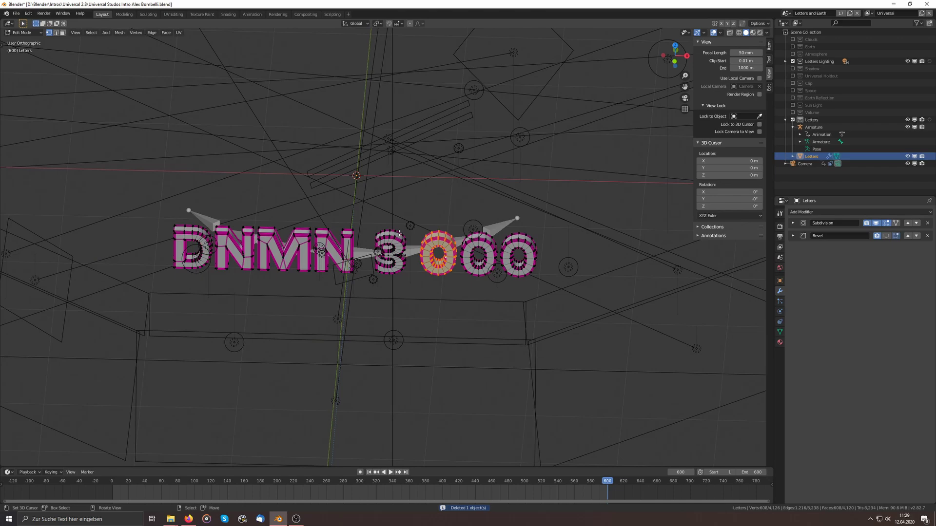
{"action": "scroll", "coordinate": [399, 241], "scroll_direction": "up", "scroll_amount": 2}
{"action": "left_click", "coordinate": [403, 253]}
{"action": "key", "text": "l"}
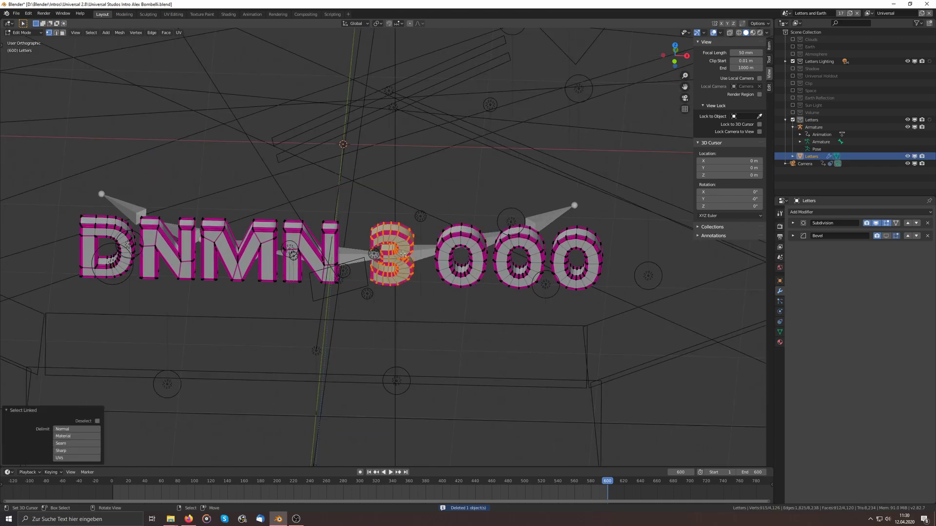
{"action": "key", "text": "g"}
{"action": "key", "text": "x"}
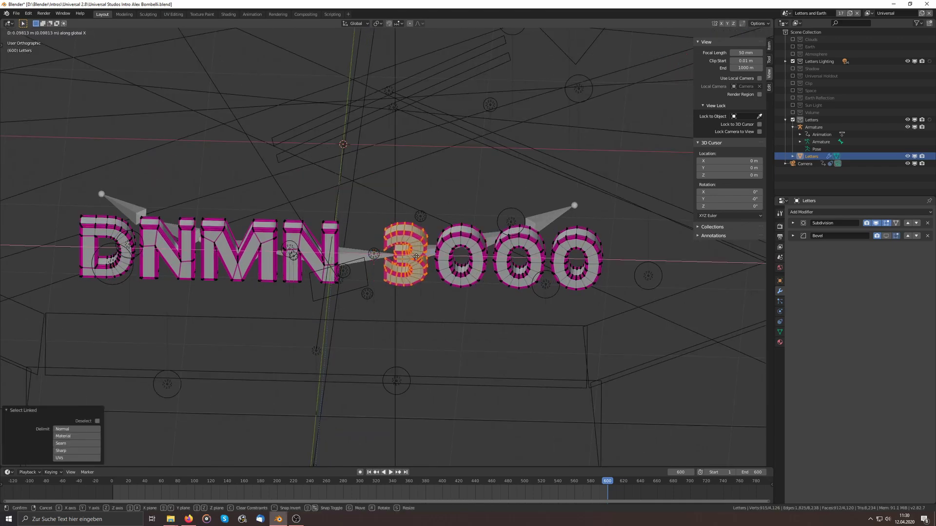
{"action": "left_click", "coordinate": [416, 256]}
Nudge the last N of DNMN slightly along the X axis, away from the M.
{"action": "middle_click_drag", "start_coordinate": [341, 232], "coordinate": [355, 233], "text": "shift"}
{"action": "left_click", "coordinate": [355, 233]}
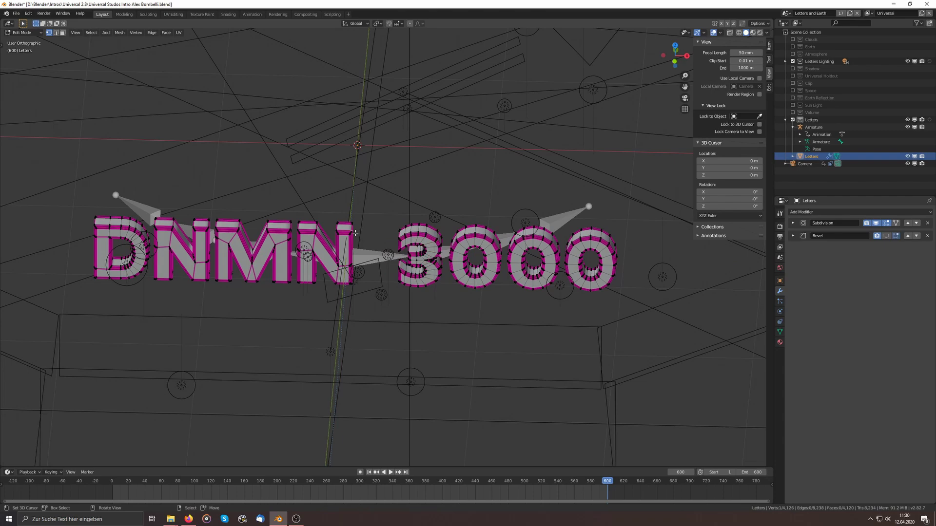
{"action": "key", "text": "l"}
{"action": "key", "text": "g"}
{"action": "key", "text": "x"}
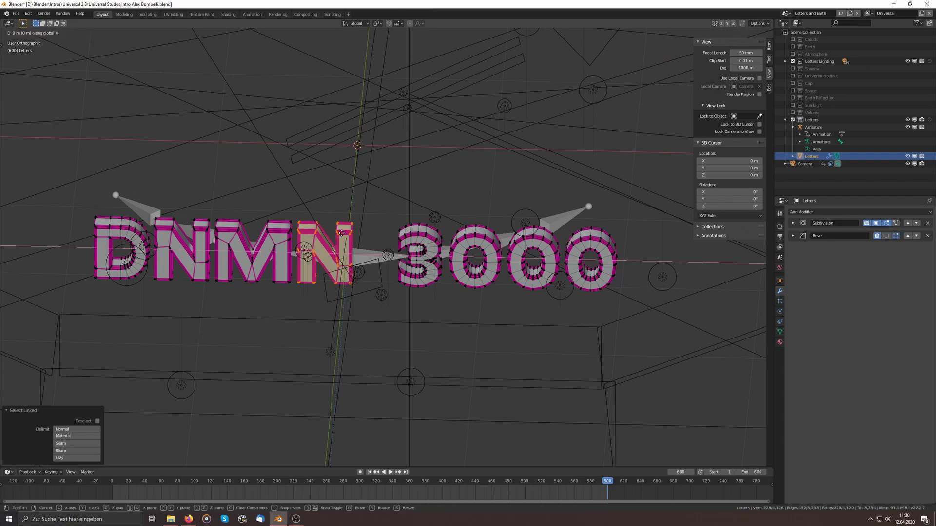
{"action": "left_click", "coordinate": [342, 233]}
Add the M to the selection and shift M and N together about 0.02 m along the X axis.
{"action": "key", "text": "l"}
{"action": "key", "text": "g"}
{"action": "key", "text": "x"}
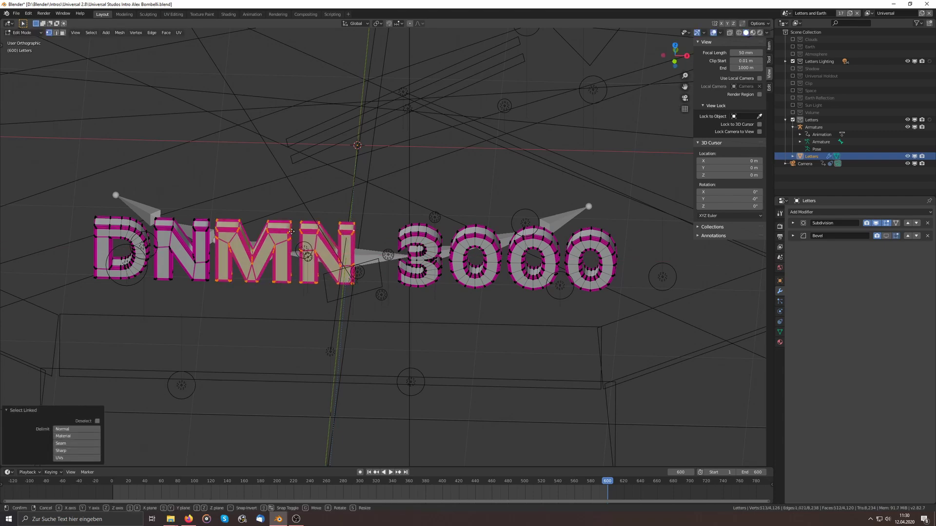
{"action": "left_click", "coordinate": [294, 232]}
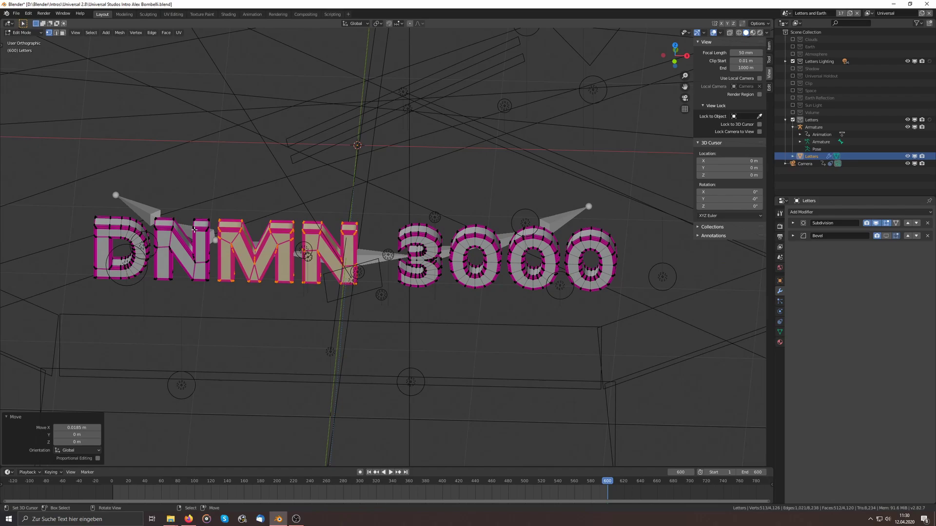
Add the first N to the selection, shift N, M and N together about 0.013 m along X, and return to Object Mode.
{"action": "key", "text": "l"}
{"action": "key", "text": "g"}
{"action": "key", "text": "x"}
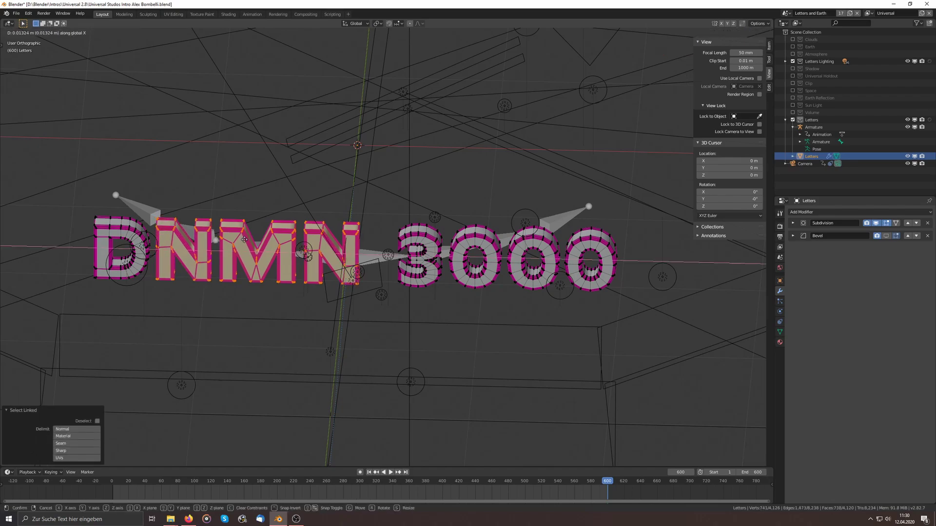
{"action": "left_click", "coordinate": [245, 240]}
{"action": "key", "text": "Tab"}
Parent the DNMN 3000 letters to the armature with automatic weights.
{"action": "middle_click_drag", "start_coordinate": [246, 241], "coordinate": [339, 282]}
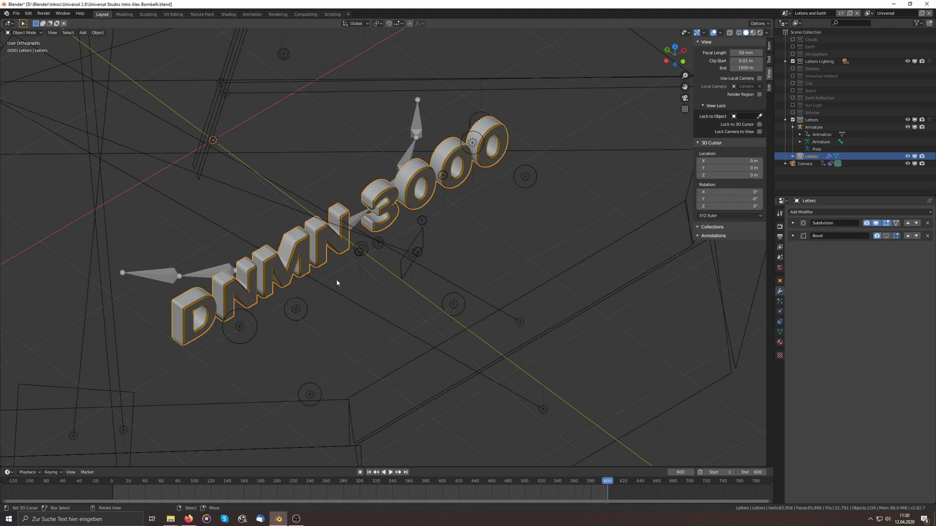
{"action": "scroll", "coordinate": [481, 232], "scroll_direction": "up", "scroll_amount": 2}
{"action": "scroll", "coordinate": [481, 232], "scroll_direction": "down", "scroll_amount": 1}
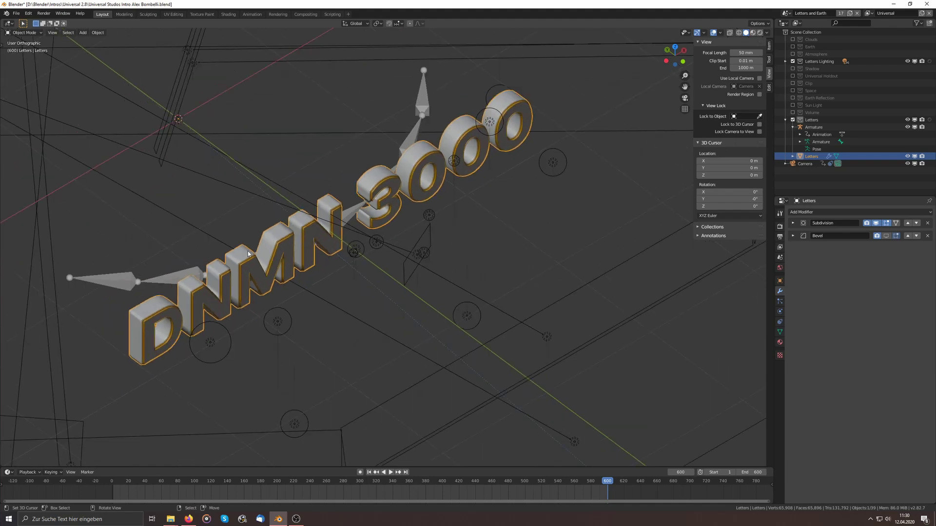
{"action": "left_click", "coordinate": [324, 272]}
{"action": "left_click", "coordinate": [311, 267]}
{"action": "left_click", "coordinate": [162, 280], "text": "shift"}
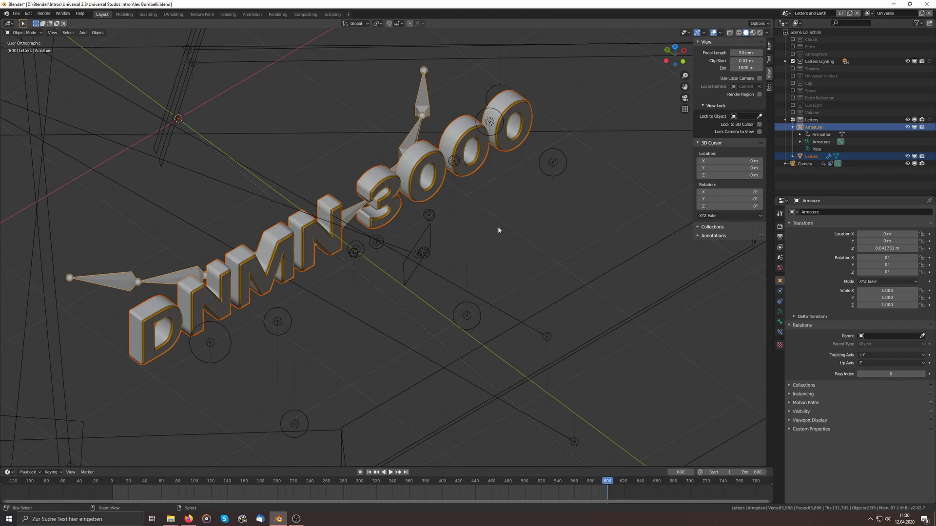
{"action": "key", "text": "ctrl+p"}
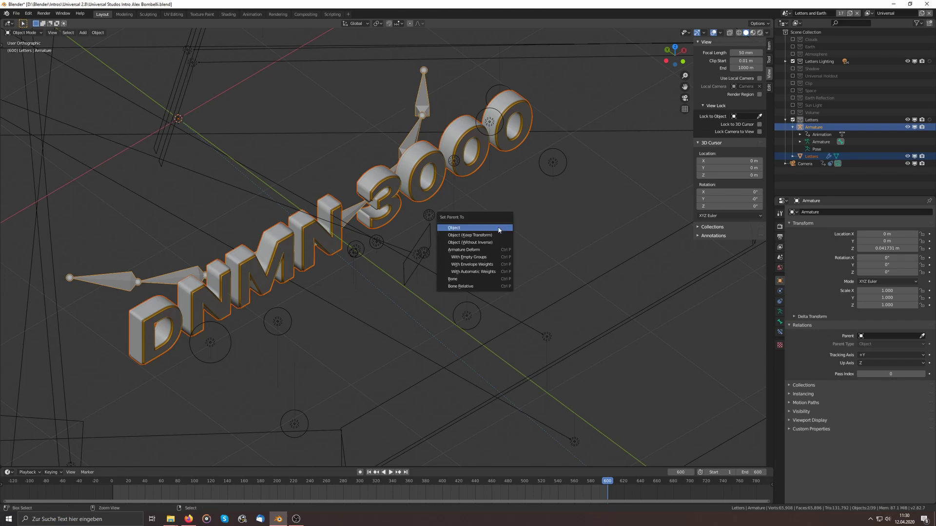
{"action": "left_click", "coordinate": [487, 272]}
{"action": "left_click", "coordinate": [487, 274]}
Duplicate the DNMN 3000 letters in place and rename the copy Letters Black.
{"action": "middle_click_drag", "start_coordinate": [487, 273], "coordinate": [374, 197]}
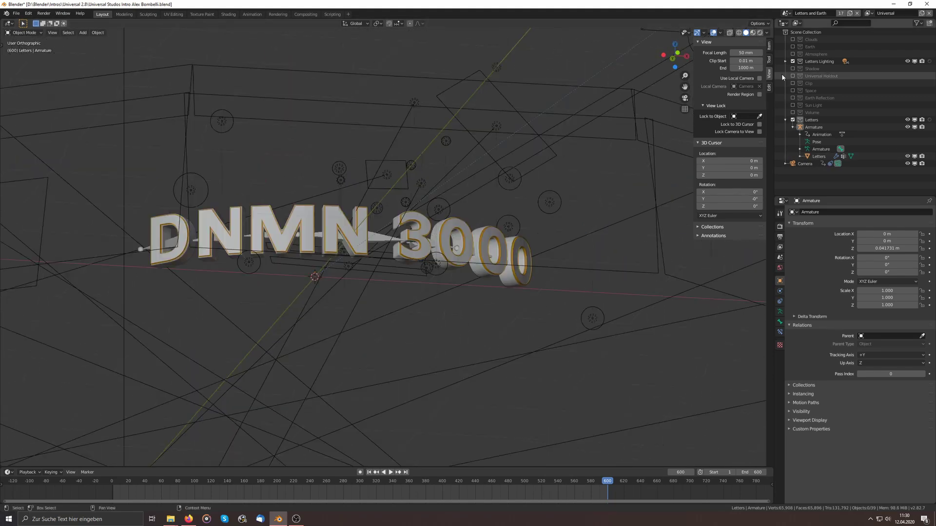
{"action": "left_click", "coordinate": [524, 283]}
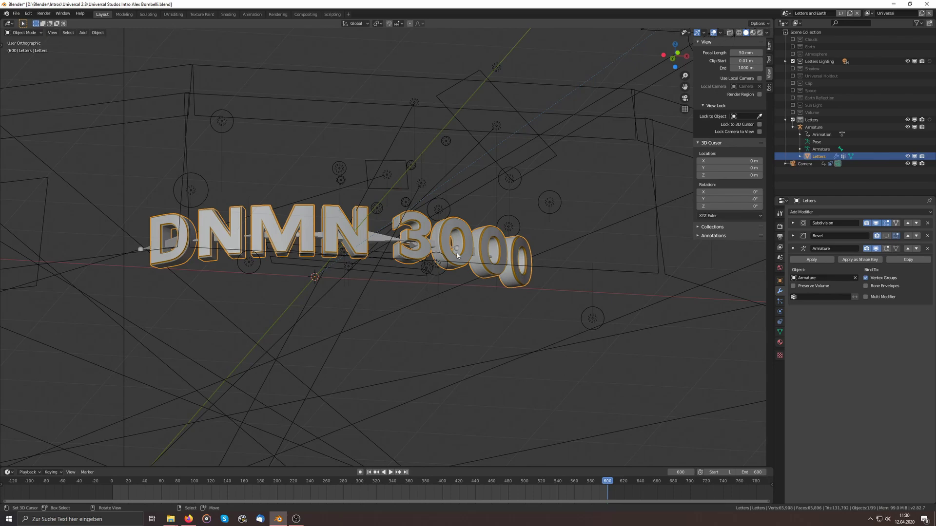
{"action": "middle_click_drag", "start_coordinate": [458, 255], "coordinate": [388, 259]}
{"action": "scroll", "coordinate": [388, 259], "scroll_direction": "up", "scroll_amount": 3}
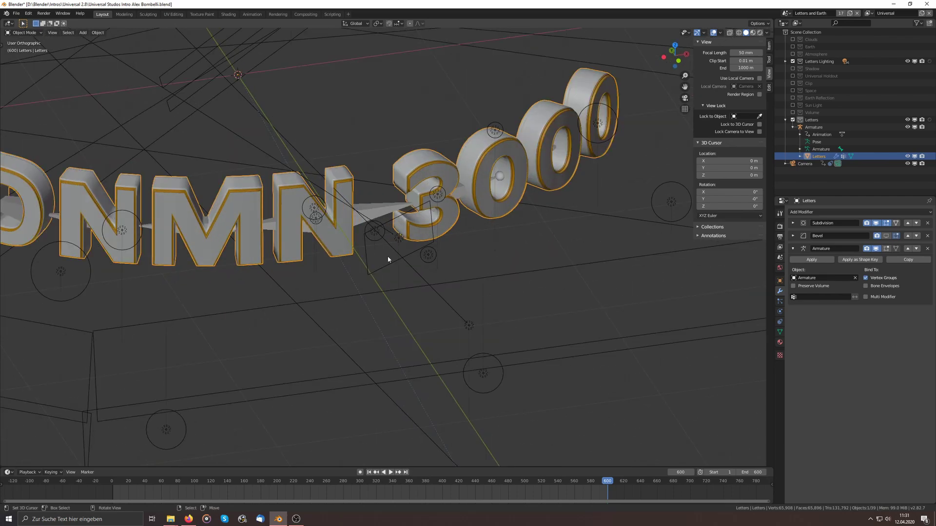
{"action": "scroll", "coordinate": [388, 259], "scroll_direction": "down", "scroll_amount": 2}
{"action": "key", "text": "shift+d"}
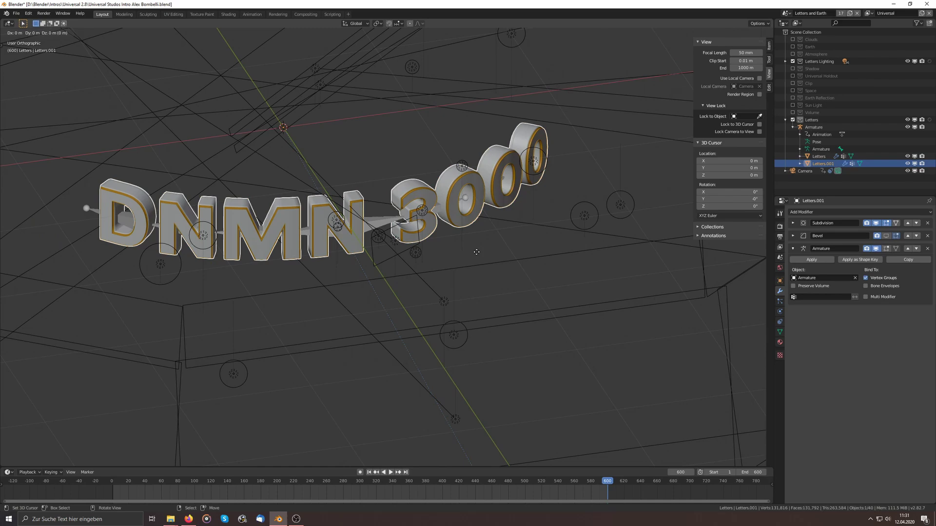
{"action": "right_click", "coordinate": [476, 252]}
{"action": "double_click", "coordinate": [823, 163]}
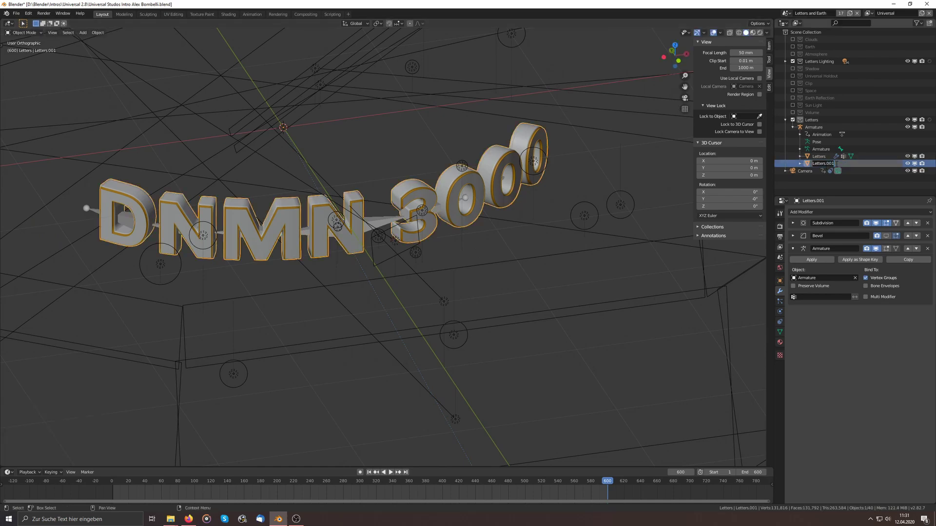
{"action": "left_click_drag", "start_coordinate": [836, 164], "coordinate": [825, 164]}
{"action": "type", "text": "Black"}
{"action": "key", "text": "Return"}
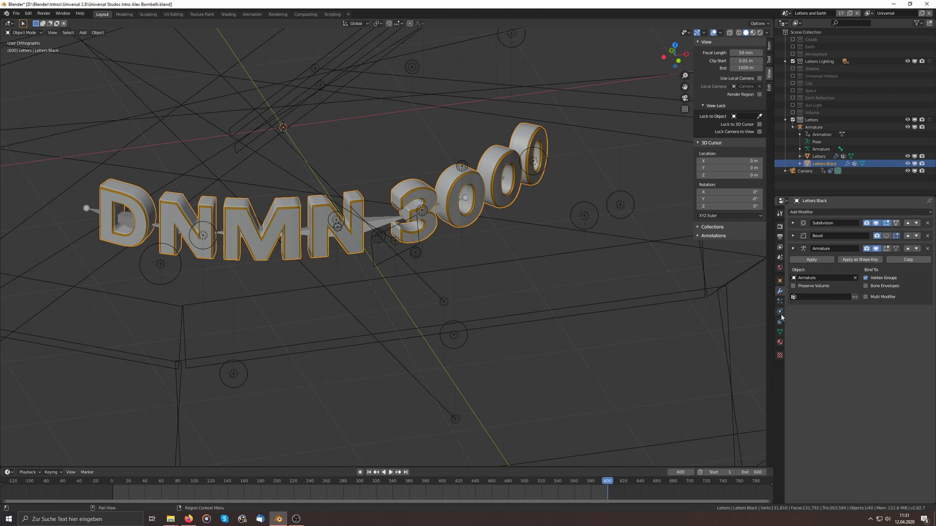
Remove all four material slots from Letters Black and assign the existing Black material to it.
{"action": "left_click", "coordinate": [780, 342]}
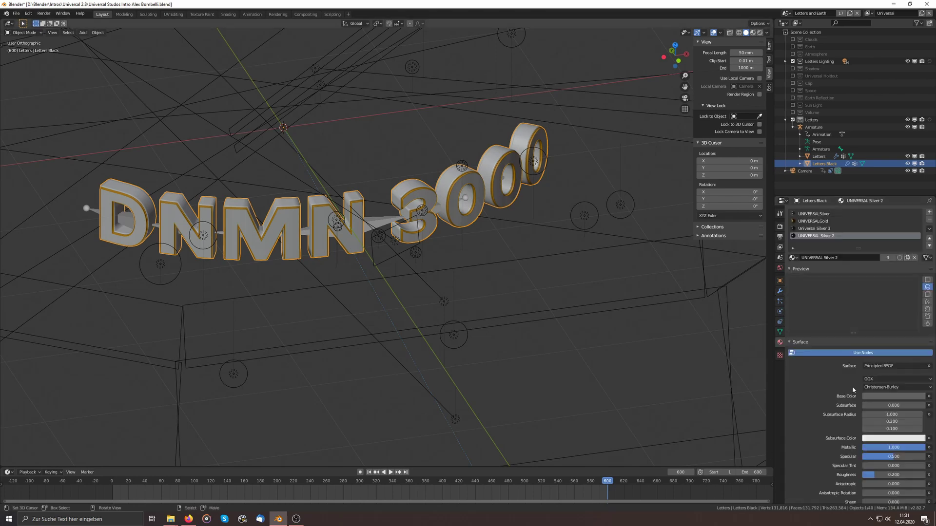
{"action": "left_click", "coordinate": [929, 220]}
{"action": "left_click", "coordinate": [929, 220]}
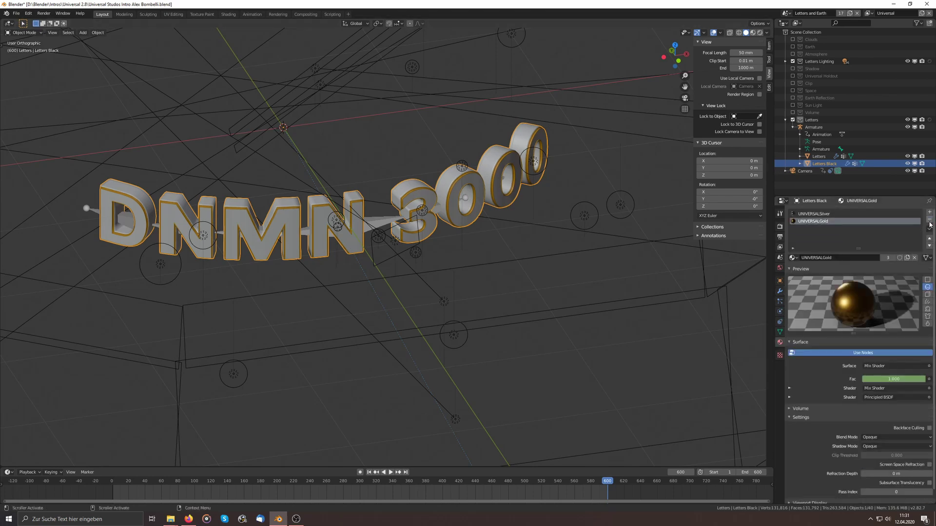
{"action": "left_click", "coordinate": [929, 220]}
{"action": "left_click", "coordinate": [929, 219]}
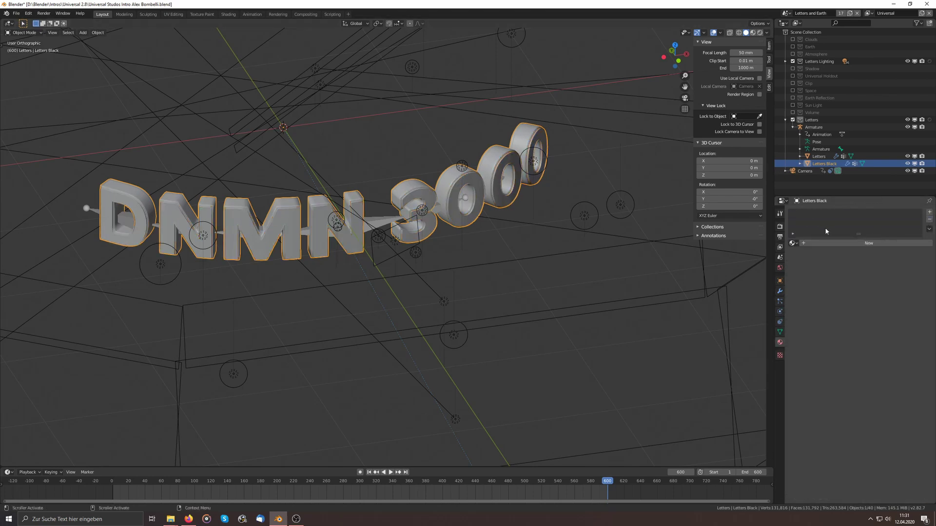
{"action": "left_click", "coordinate": [792, 242]}
{"action": "left_click", "coordinate": [805, 261]}
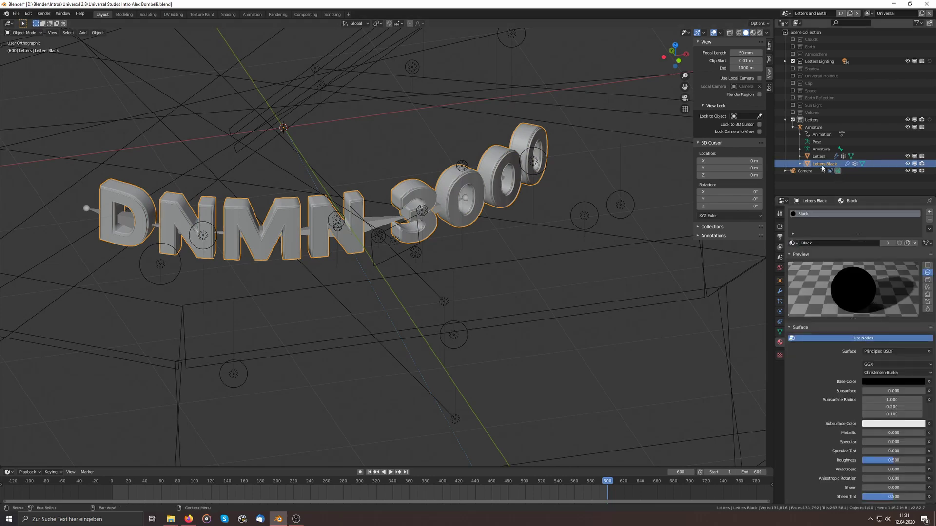
Move Letters Black into the Volume collection and collapse the Letters collection.
{"action": "left_click_drag", "start_coordinate": [828, 168], "coordinate": [814, 113]}
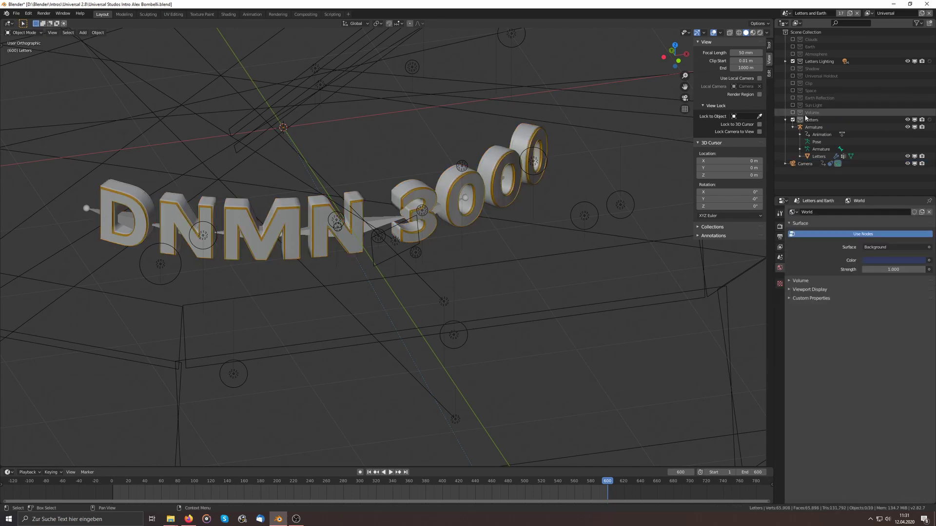
{"action": "left_click", "coordinate": [785, 120]}
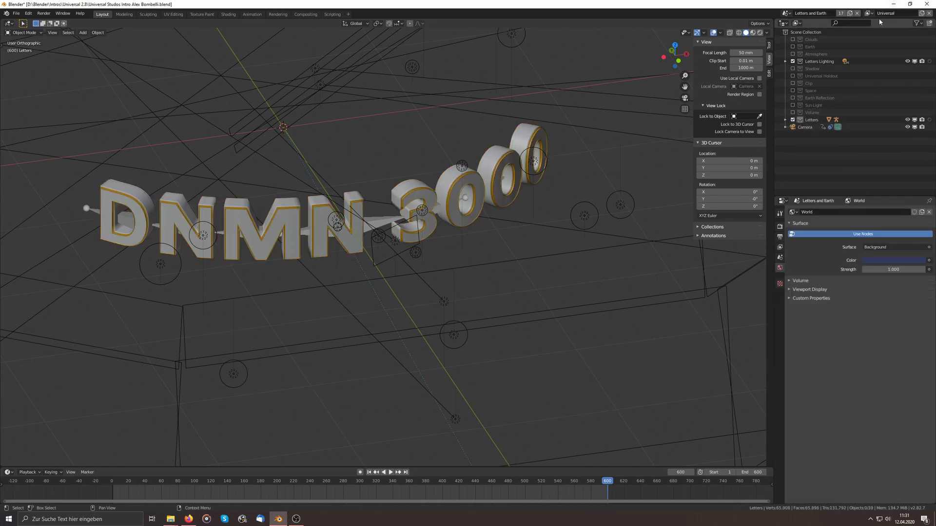
{"action": "middle_click_drag", "start_coordinate": [302, 234], "coordinate": [297, 215]}
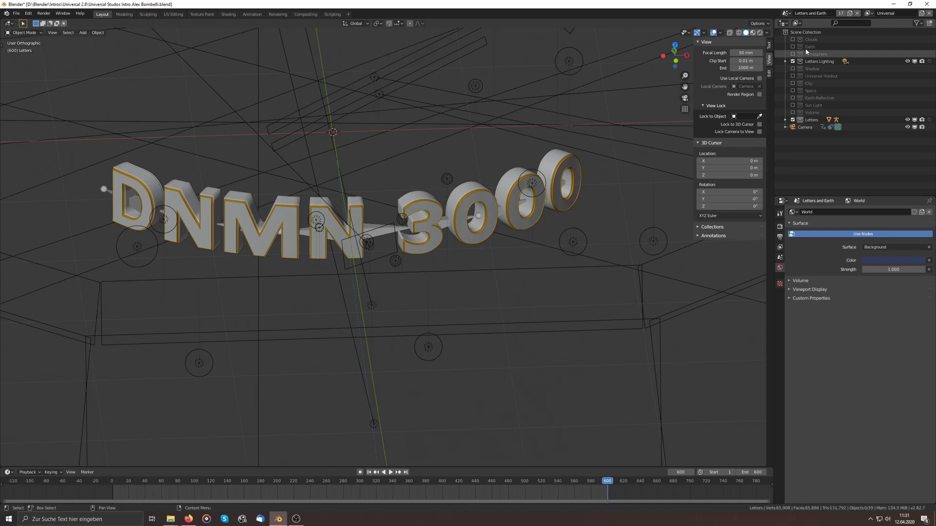
Switch to the Volume view layer and delete the old Universal Black object from the Volume collection.
{"action": "left_click", "coordinate": [869, 13]}
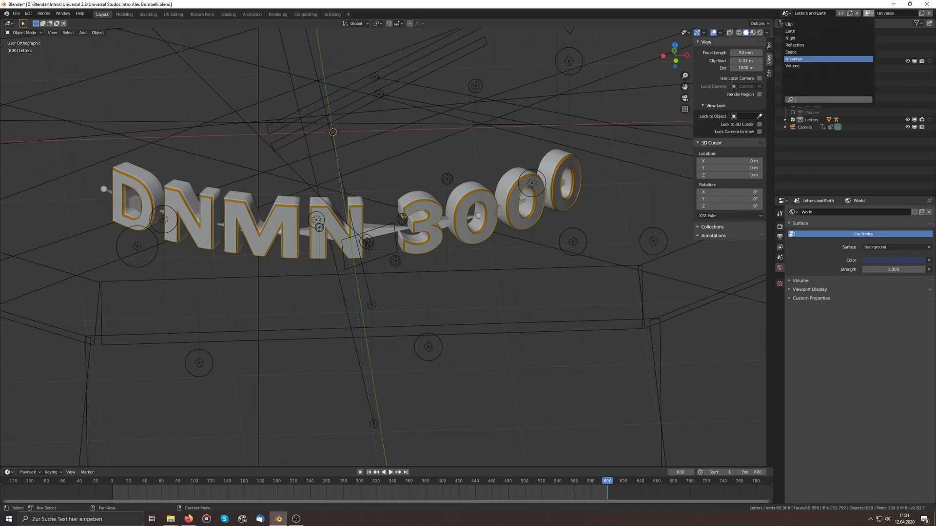
{"action": "left_click", "coordinate": [799, 67]}
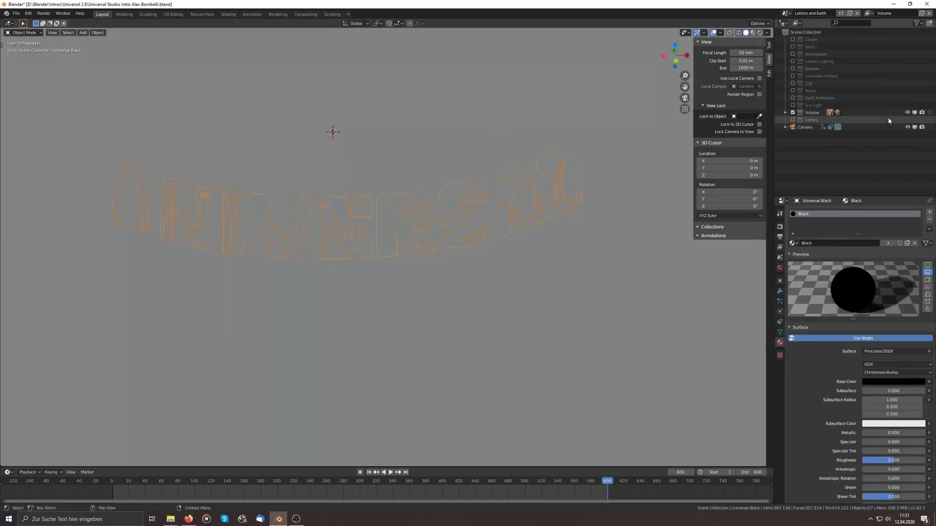
{"action": "left_click", "coordinate": [785, 113]}
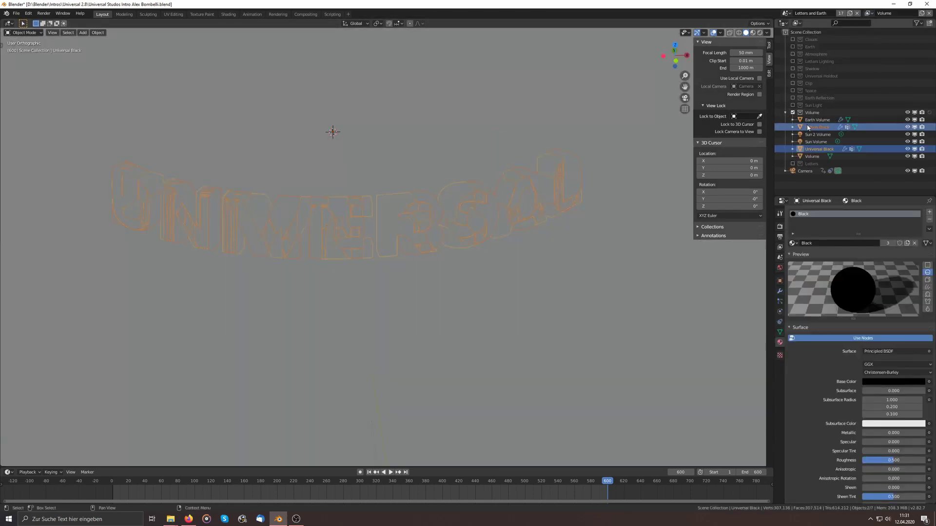
{"action": "left_click", "coordinate": [821, 151]}
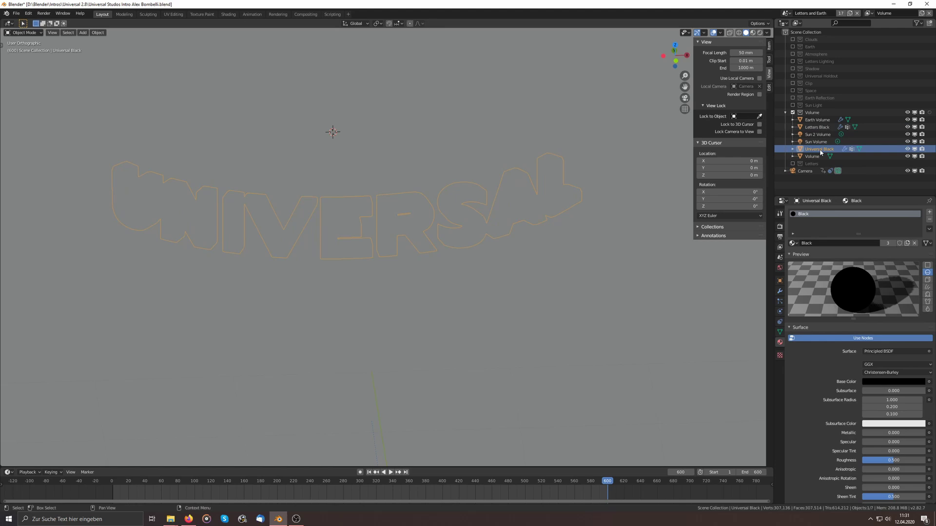
{"action": "right_click", "coordinate": [821, 152]}
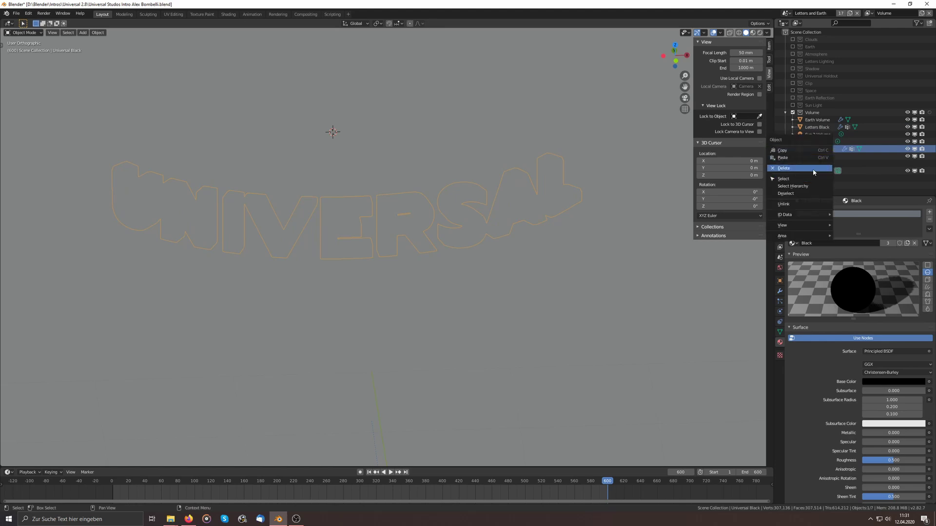
{"action": "left_click", "coordinate": [813, 172]}
{"action": "key", "text": "Home"}
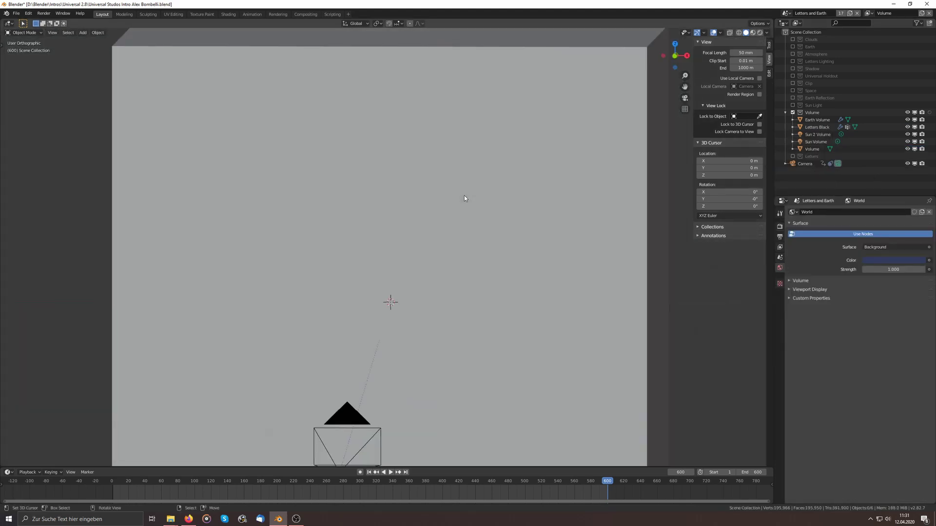
Return to the Universal view layer and view the lettering through the camera.
{"action": "left_click", "coordinate": [869, 15]}
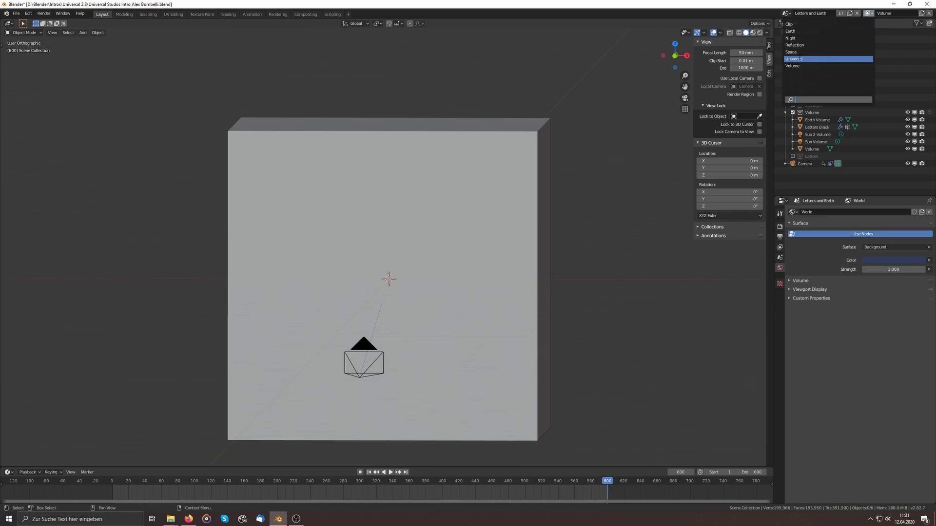
{"action": "left_click", "coordinate": [800, 58]}
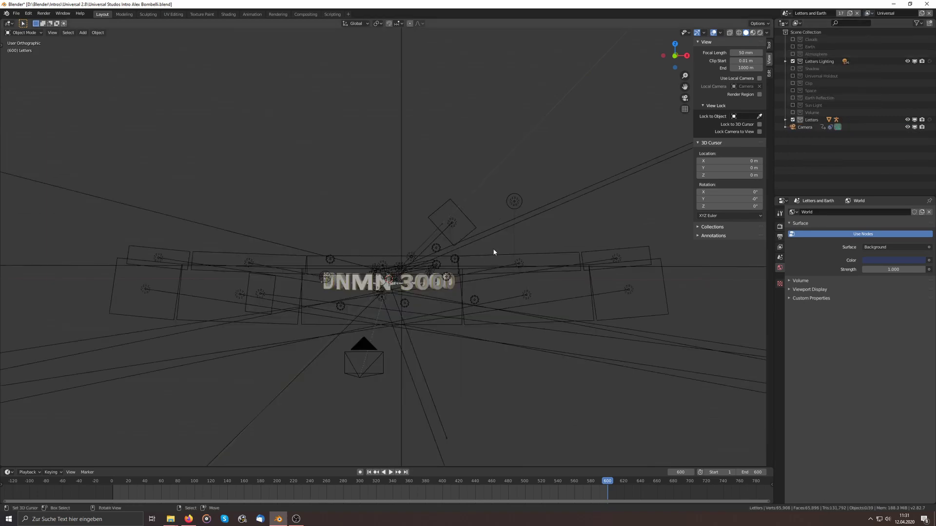
{"action": "key", "text": "KP_0"}
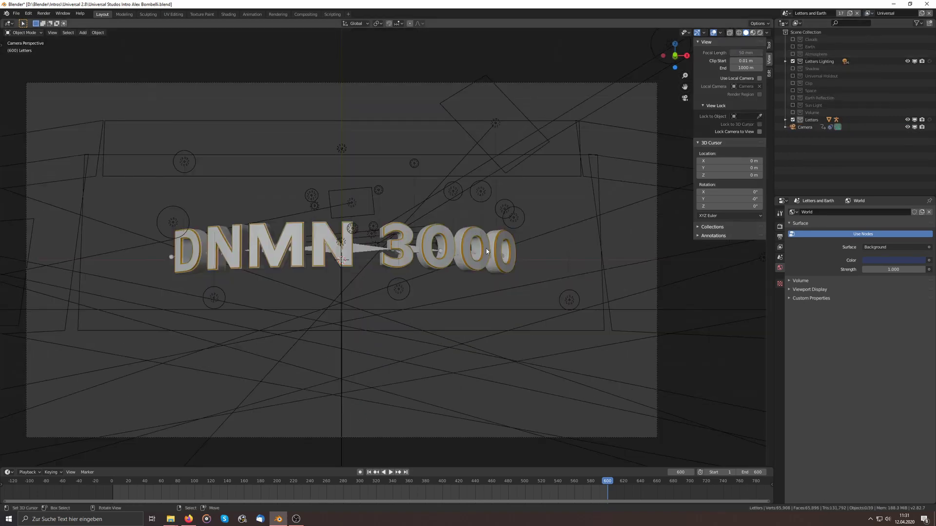
{"action": "middle_click_drag", "start_coordinate": [493, 247], "coordinate": [495, 243], "text": "shift"}
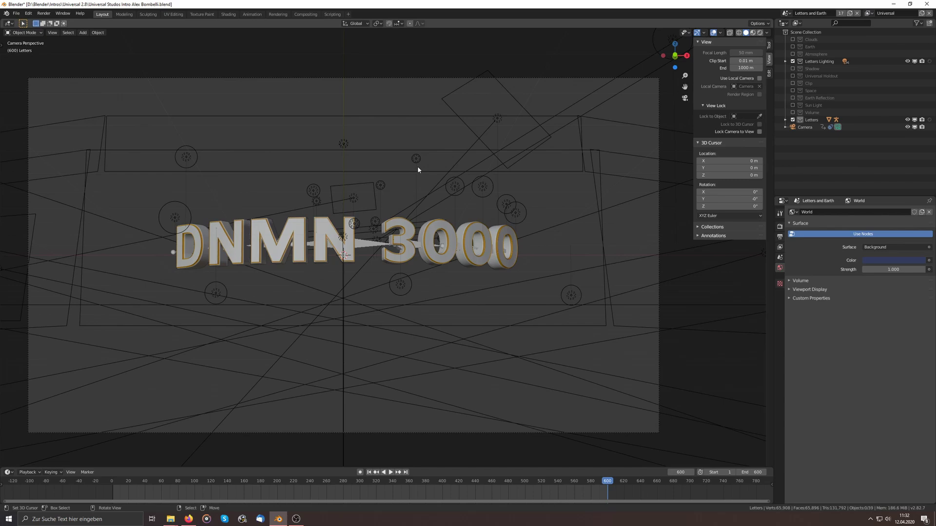
Go to frame 549, render it as a still image to check the lettering, and close the render window.
{"action": "left_click", "coordinate": [16, 13]}
{"action": "left_click", "coordinate": [39, 62]}
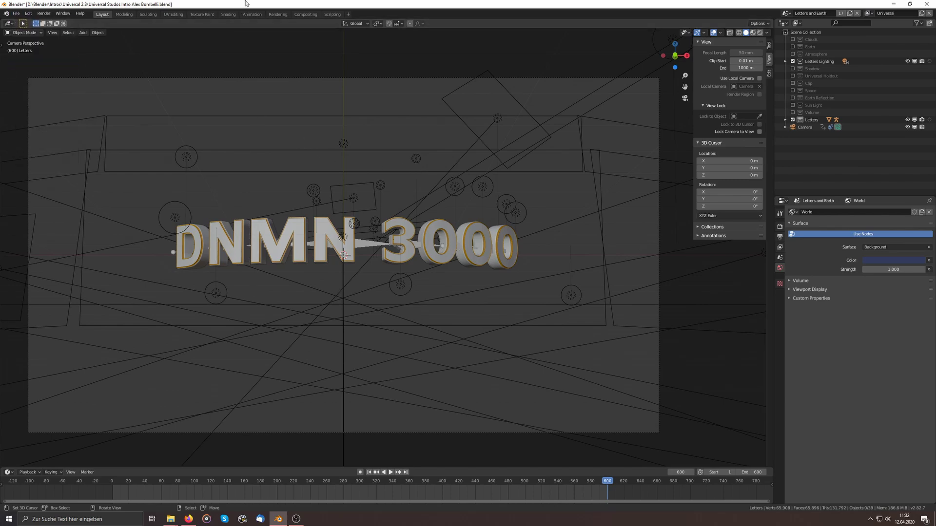
{"action": "middle_click_drag", "start_coordinate": [379, 177], "coordinate": [378, 178], "text": "shift"}
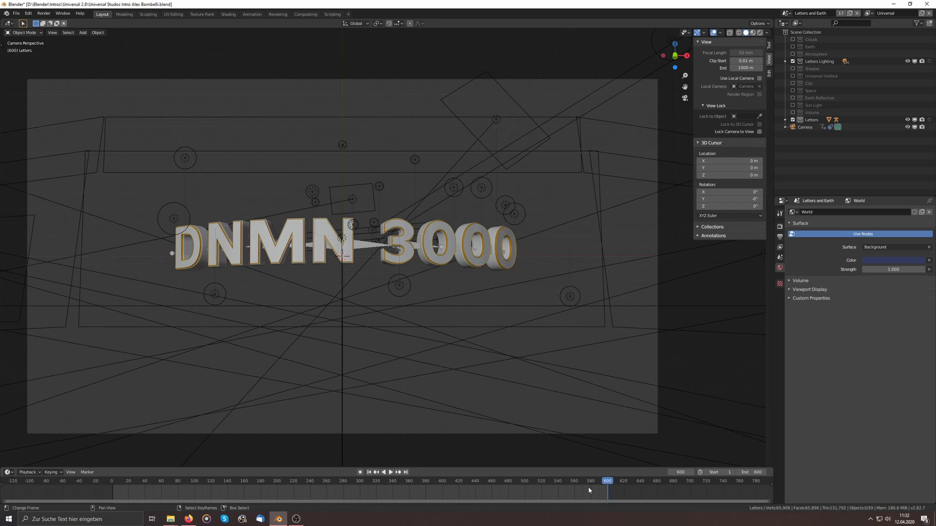
{"action": "left_click_drag", "start_coordinate": [581, 489], "coordinate": [565, 492]}
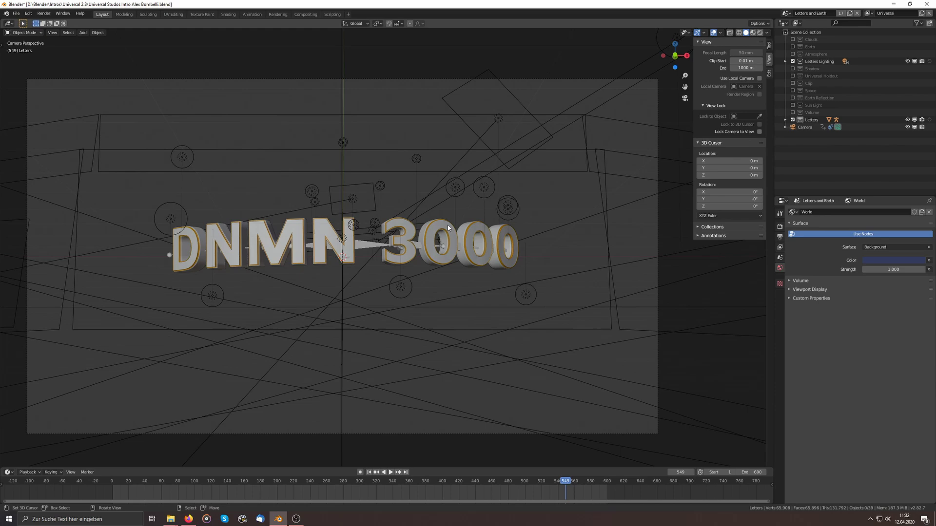
{"action": "key", "text": "F12"}
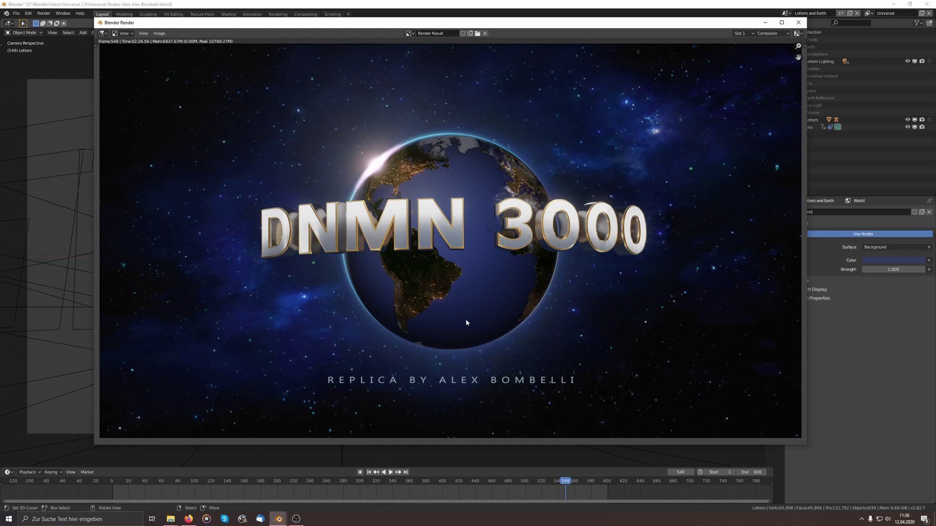
{"action": "left_click", "coordinate": [798, 22]}
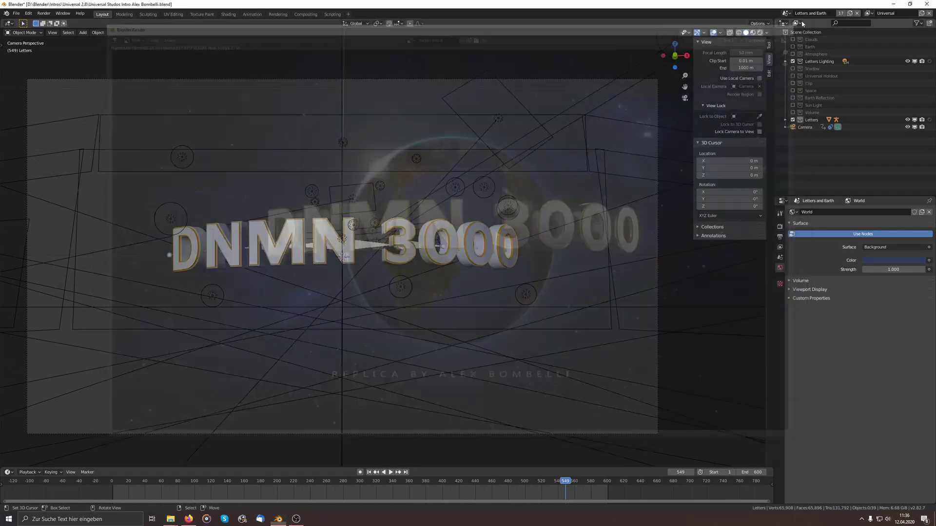
Switch to the Overlaid Text scene, replace the wording of the credit line with Hello World, and deselect it.
{"action": "left_click", "coordinate": [787, 13]}
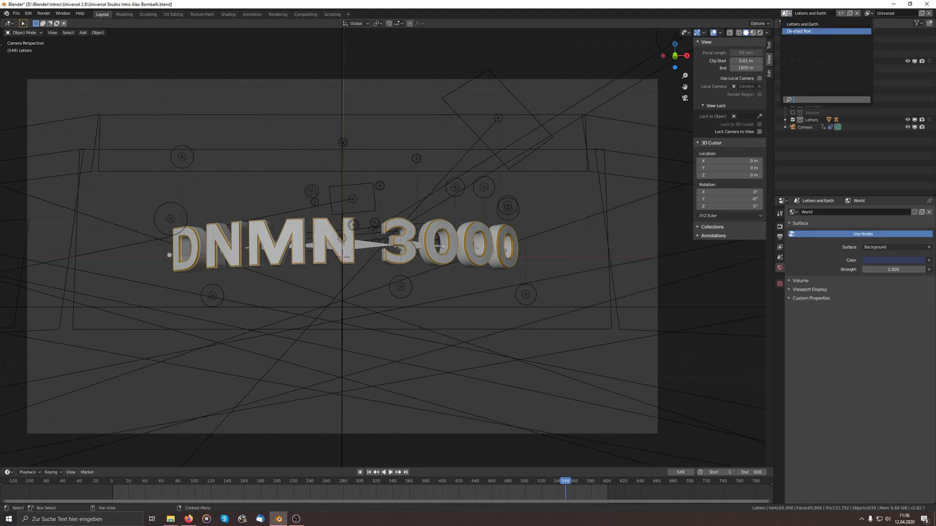
{"action": "left_click", "coordinate": [794, 31]}
{"action": "left_click", "coordinate": [382, 386]}
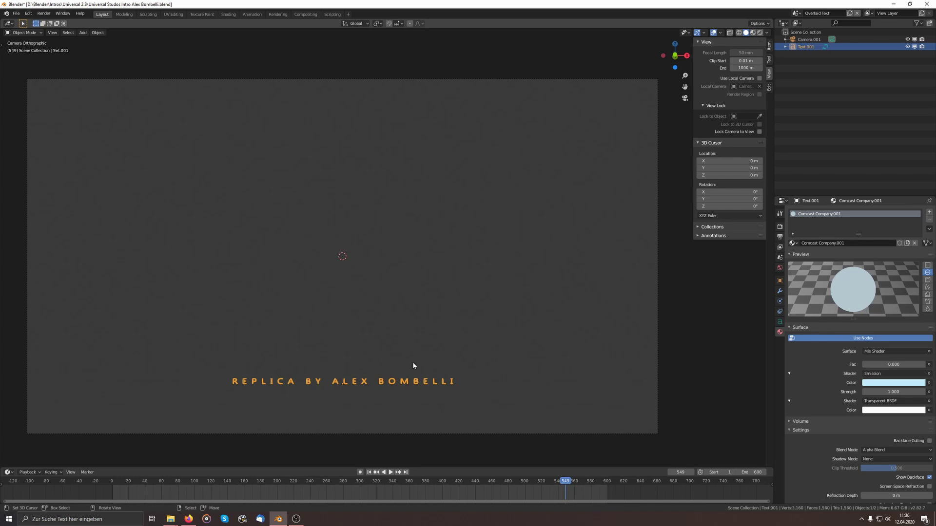
{"action": "key", "text": "Tab"}
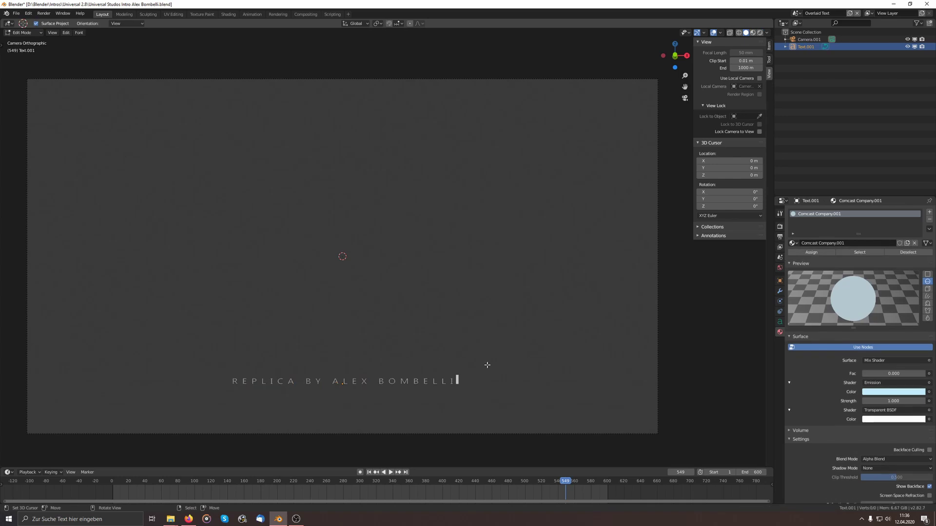
{"action": "key", "text": "BackSpace"}
{"action": "key", "text": "BackSpace"}
{"action": "key", "text": "BackSpace"}
{"action": "key", "text": "BackSpace"}
{"action": "key", "text": "BackSpace"}
{"action": "key", "text": "BackSpace"}
{"action": "key", "text": "BackSpace"}
{"action": "key", "text": "BackSpace"}
{"action": "key", "text": "BackSpace"}
{"action": "key", "text": "BackSpace"}
{"action": "key", "text": "BackSpace"}
{"action": "key", "text": "BackSpace"}
{"action": "key", "text": "BackSpace"}
{"action": "key", "text": "BackSpace"}
{"action": "key", "text": "BackSpace"}
{"action": "key", "text": "BackSpace"}
{"action": "key", "text": "BackSpace"}
{"action": "key", "text": "BackSpace"}
{"action": "key", "text": "BackSpace"}
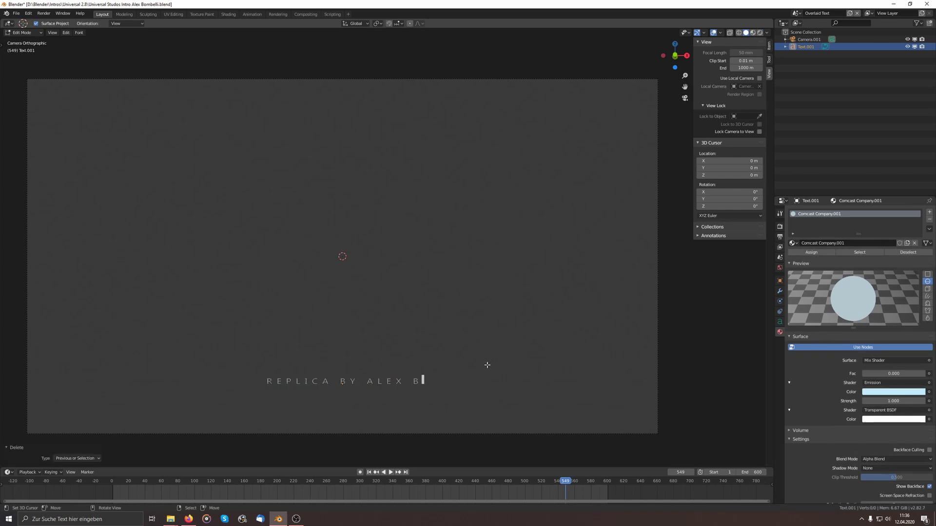
{"action": "key", "text": "BackSpace"}
{"action": "key", "text": "BackSpace"}
{"action": "key", "text": "BackSpace"}
{"action": "key", "text": "BackSpace"}
{"action": "key", "text": "BackSpace"}
{"action": "key", "text": "shift"}
{"action": "type", "text": "Hello "}
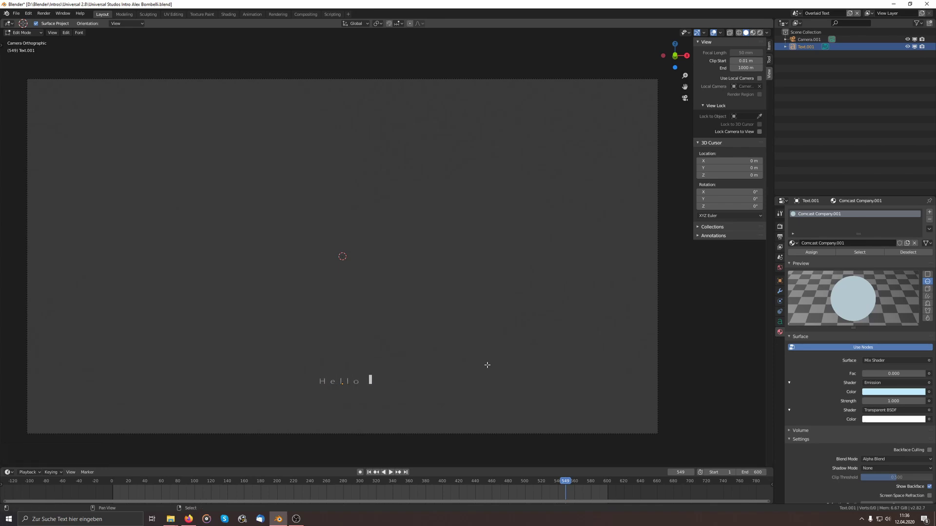
{"action": "type", "text": "World"}
{"action": "key", "text": "Tab"}
{"action": "key", "text": "alt+a"}
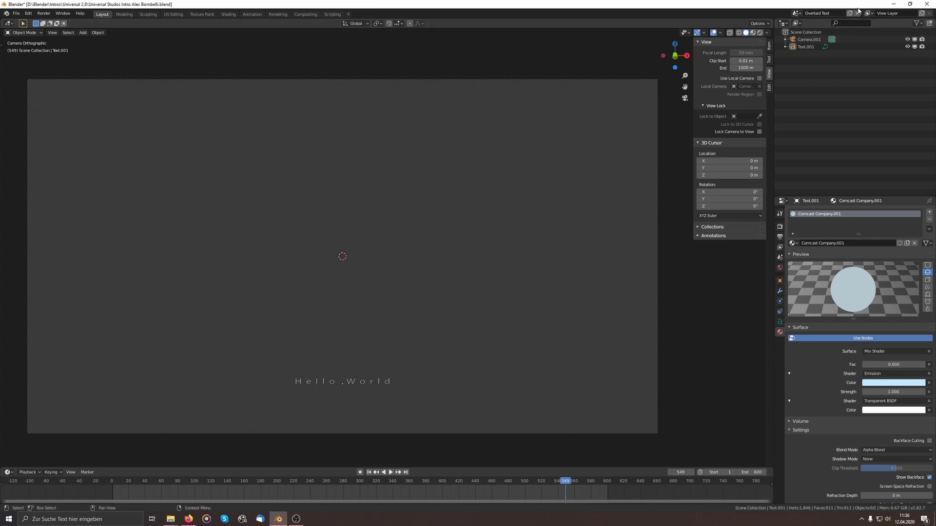
Switch to the Letters and Earth scene, render the current frame to check the full composite, and close the render window.
{"action": "left_click", "coordinate": [796, 13]}
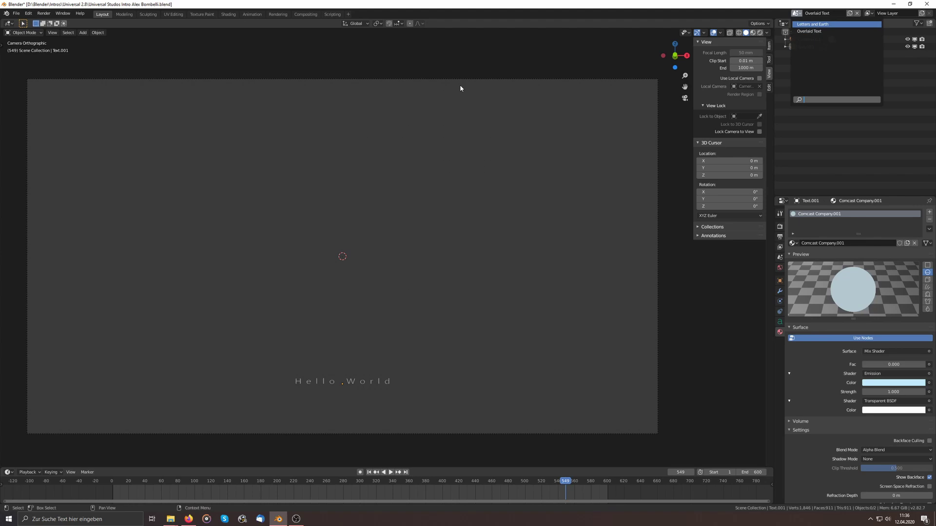
{"action": "key", "text": "Return"}
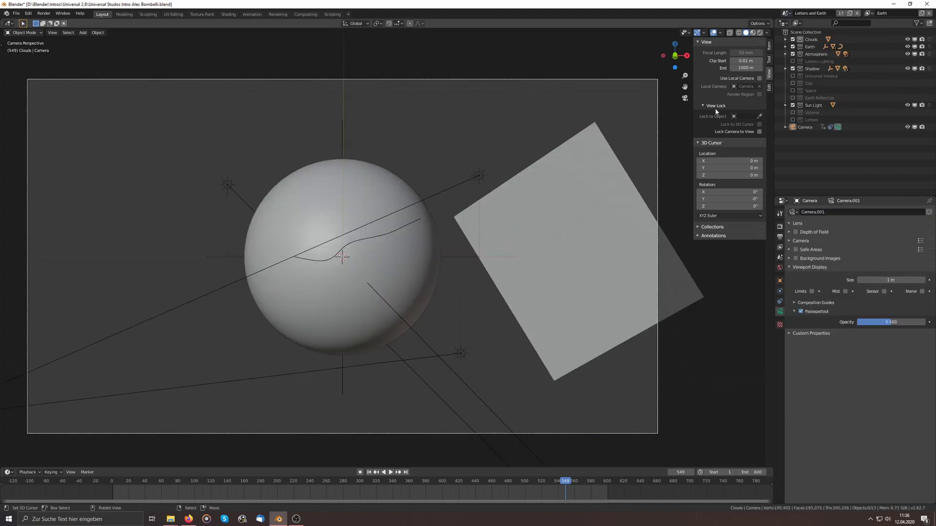
{"action": "key", "text": "F12"}
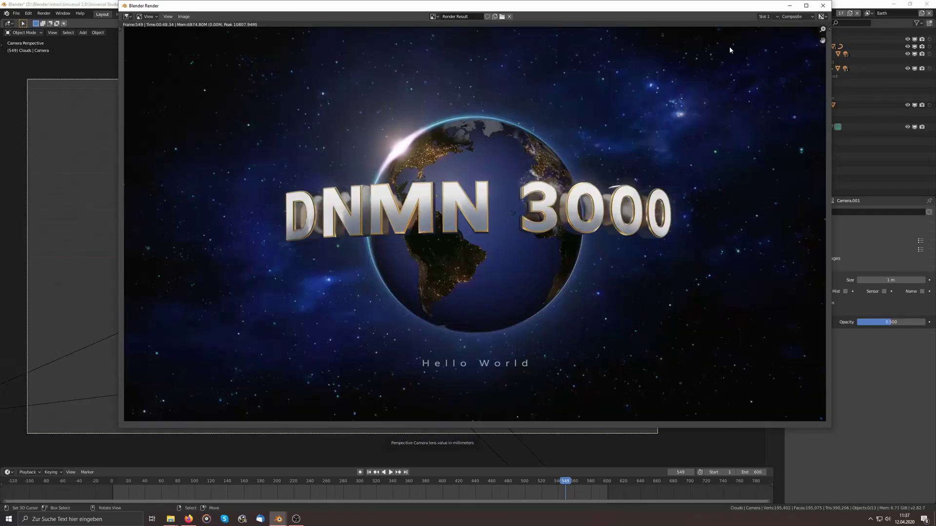
{"action": "left_click", "coordinate": [823, 5]}
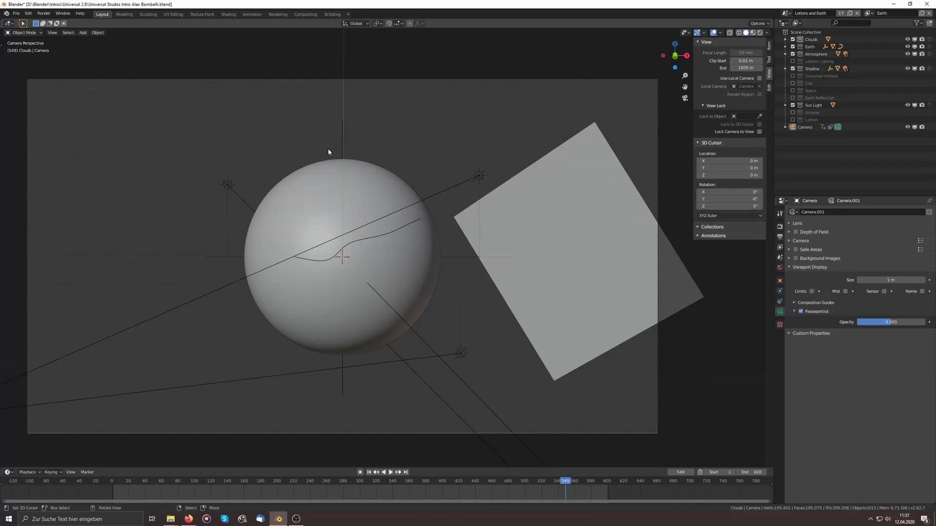
Show the scene's output settings, look into the render output folder, and cancel the folder selection.
{"action": "left_click", "coordinate": [780, 227]}
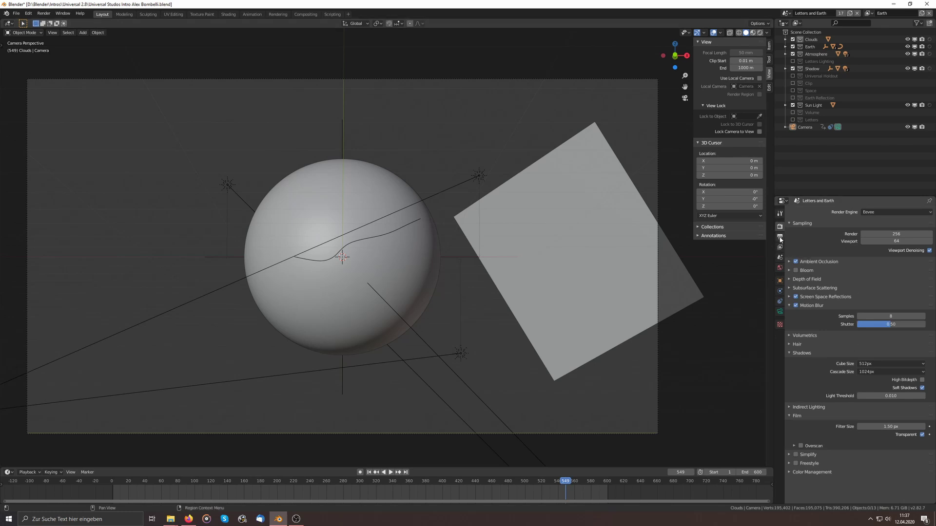
{"action": "left_click", "coordinate": [780, 237]}
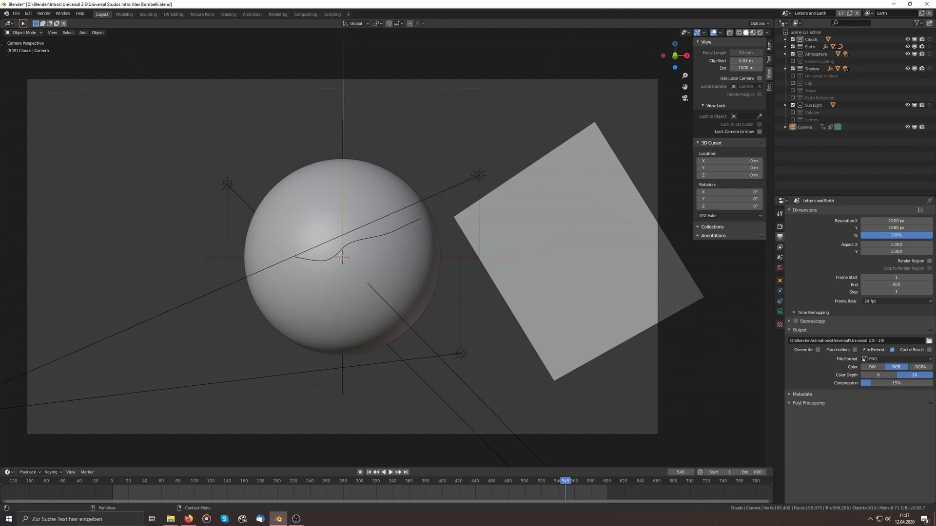
{"action": "left_click", "coordinate": [929, 341]}
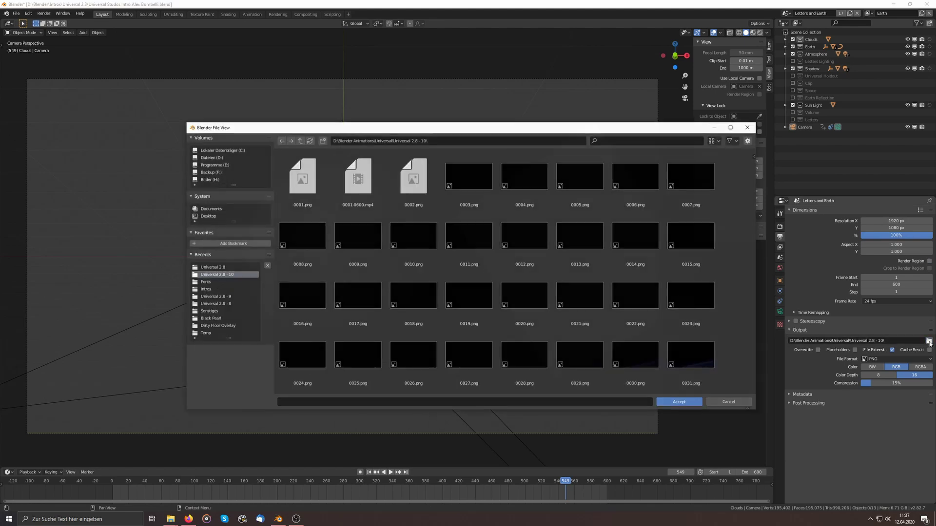
{"action": "left_click", "coordinate": [729, 402]}
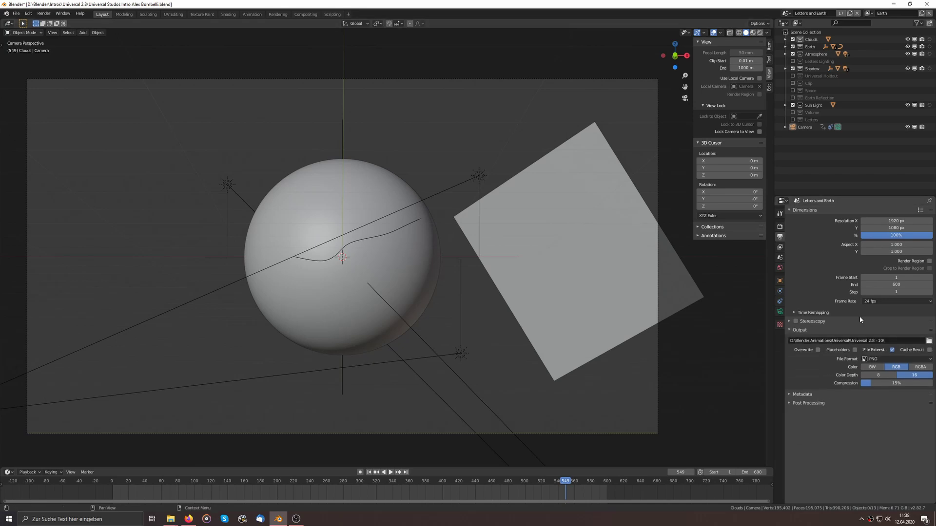
Try FFmpeg video as the output file format, expand its encoding settings, and return the format to PNG.
{"action": "left_click", "coordinate": [896, 361]}
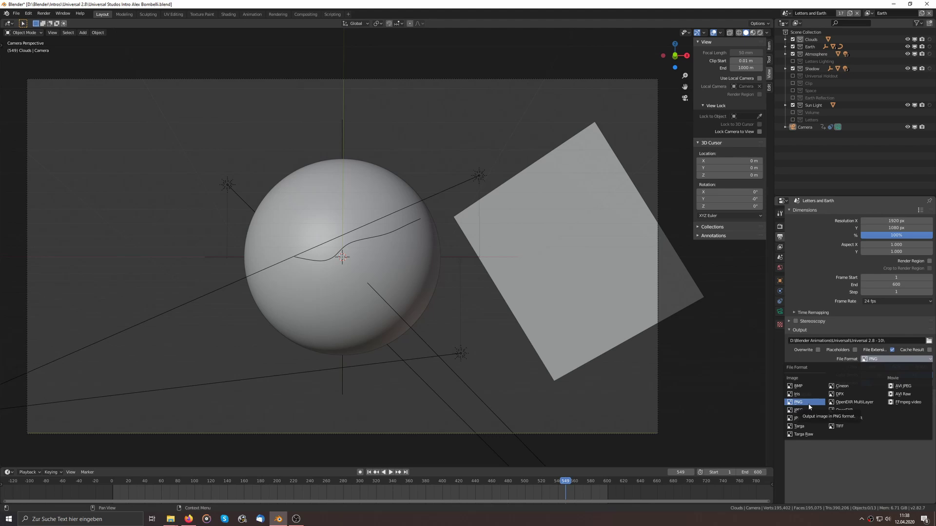
{"action": "left_click", "coordinate": [907, 402]}
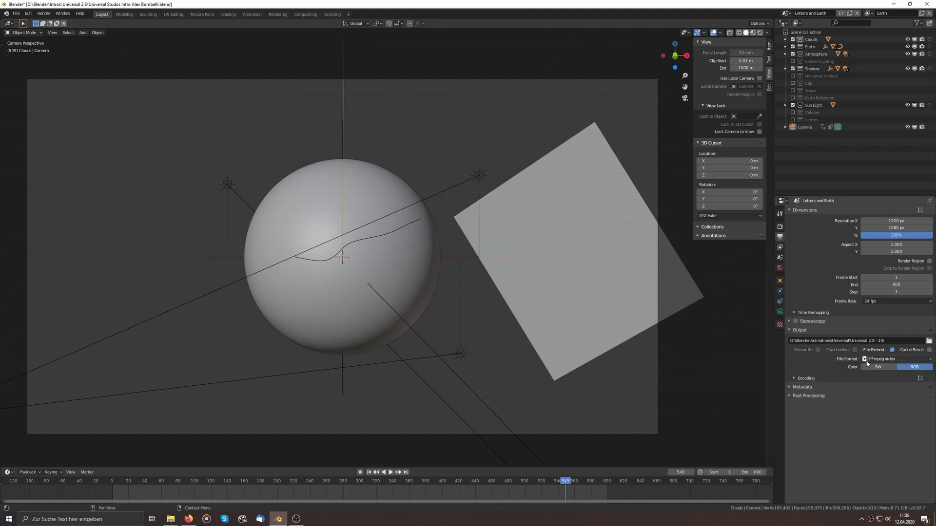
{"action": "left_click", "coordinate": [803, 379]}
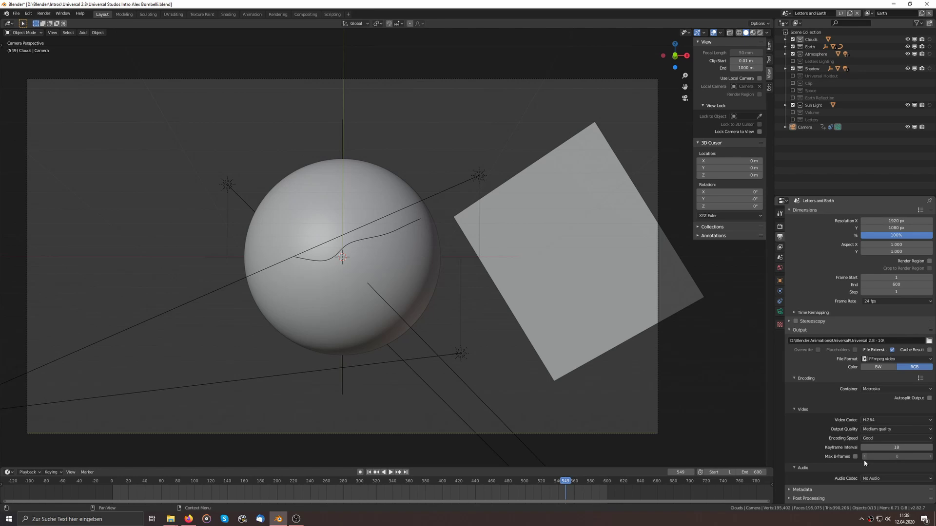
{"action": "left_click", "coordinate": [891, 359]}
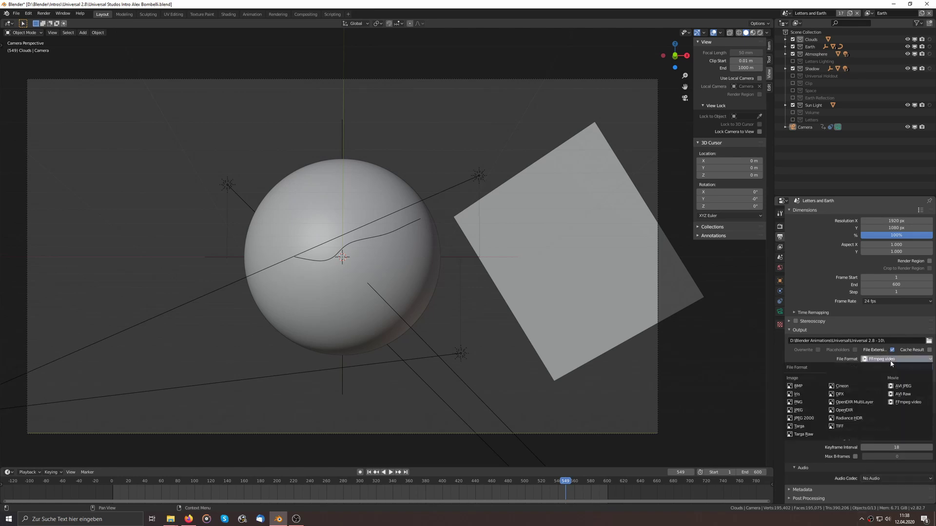
{"action": "left_click", "coordinate": [798, 402]}
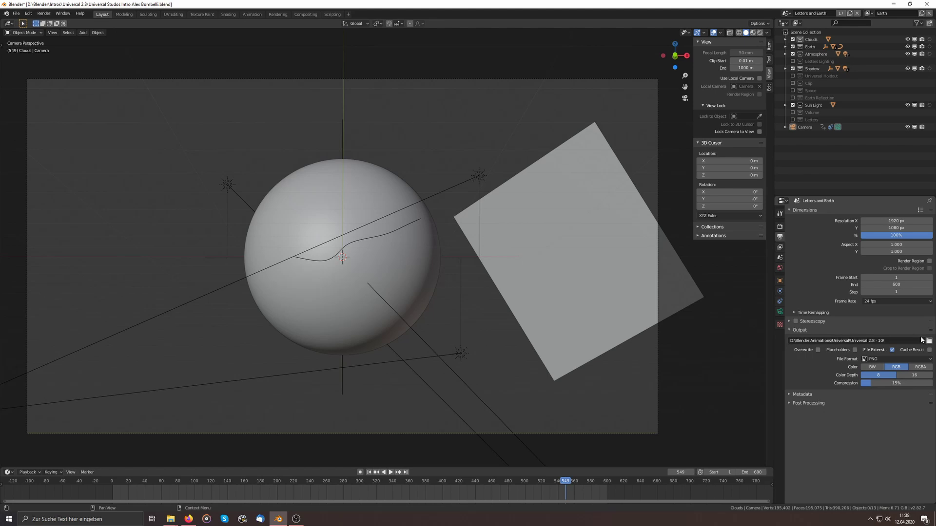
Try a render resolution scale of 200% and set it back to 100%.
{"action": "left_click", "coordinate": [902, 235]}
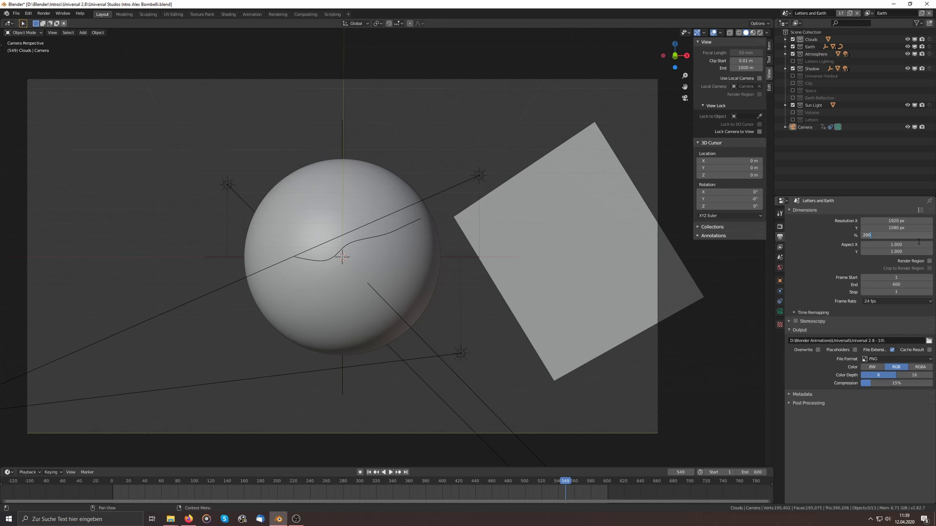
{"action": "key", "text": "Return"}
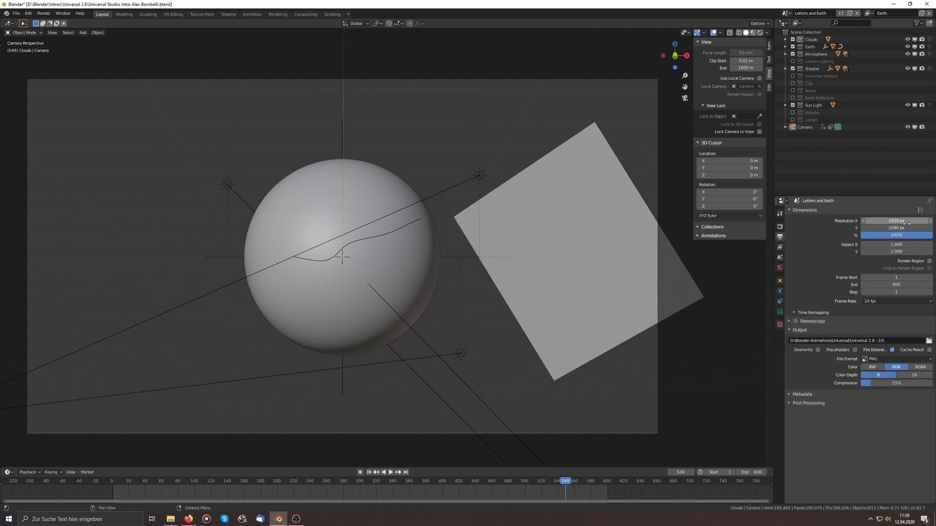
{"action": "left_click", "coordinate": [908, 235]}
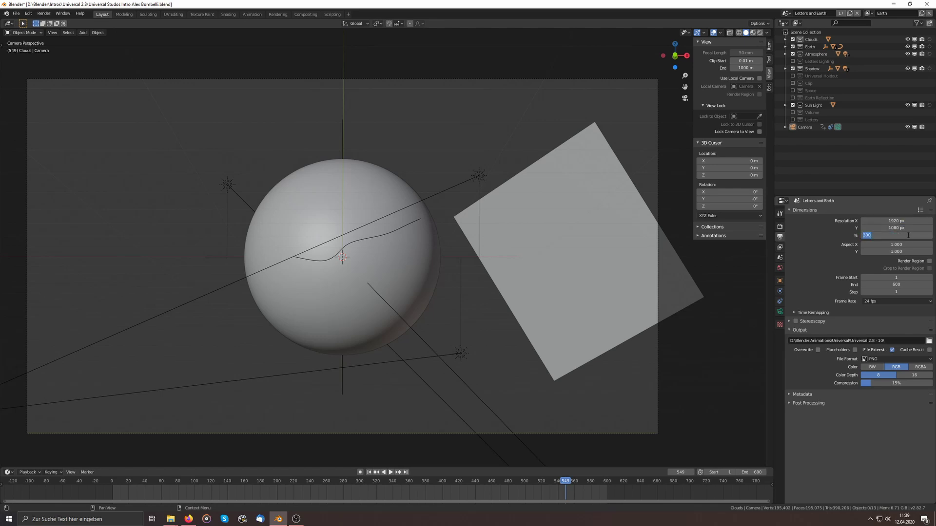
{"action": "type", "text": "100"}
{"action": "key", "text": "Return"}
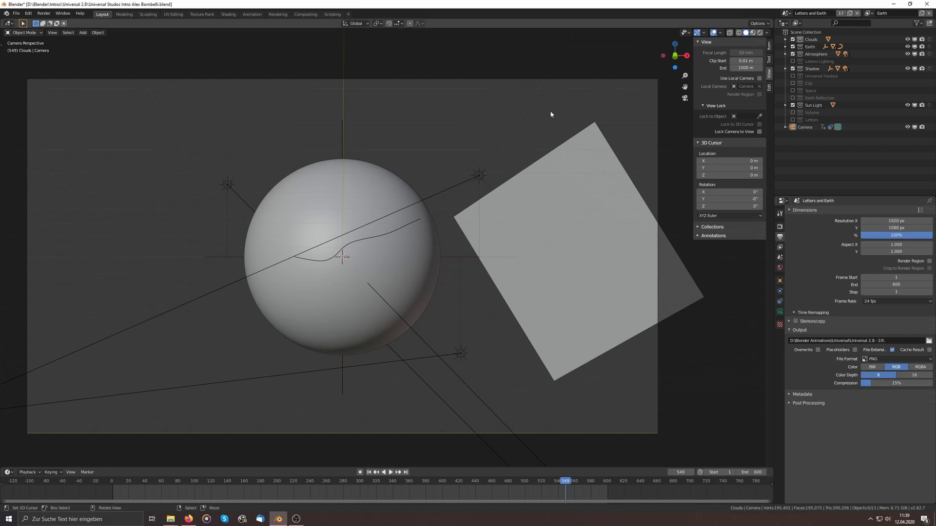